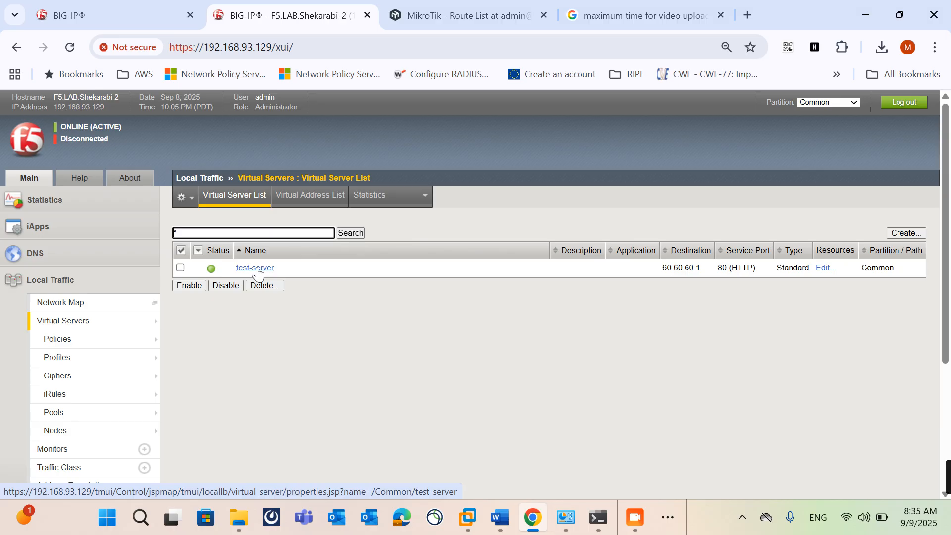
# Step: Open the test-server virtual server's properties and switch its configuration section to Advanced
pyautogui.click(257, 268)
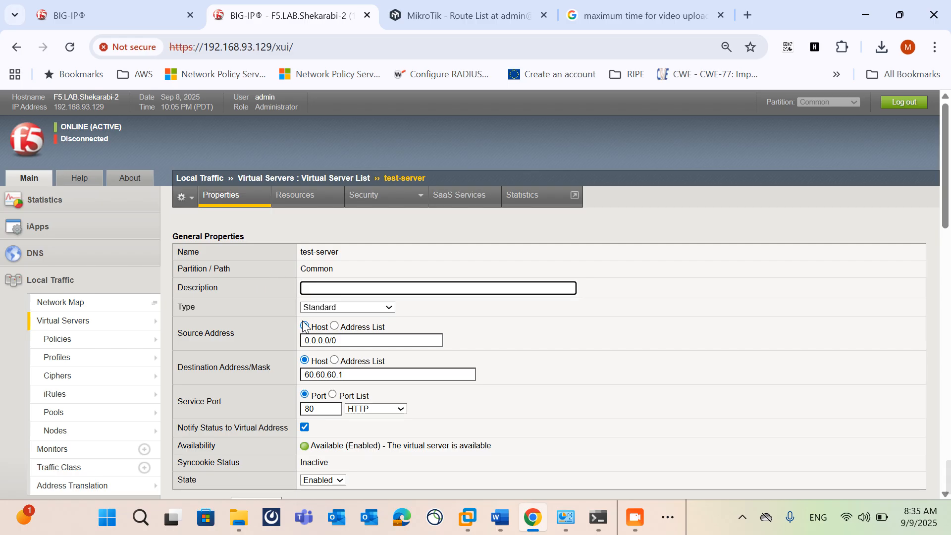
pyautogui.scroll(-10, 266, 334)
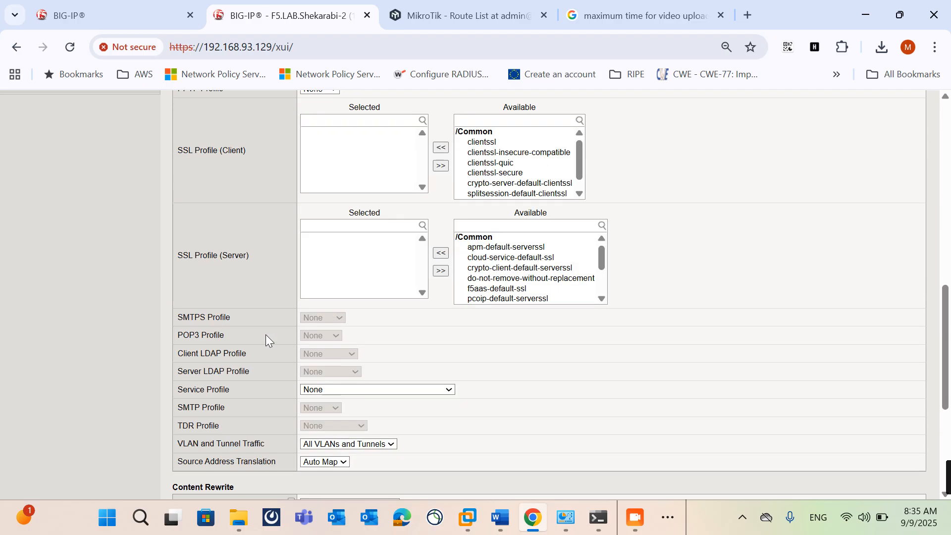
pyautogui.scroll(-5, 266, 335)
pyautogui.scroll(15, 266, 334)
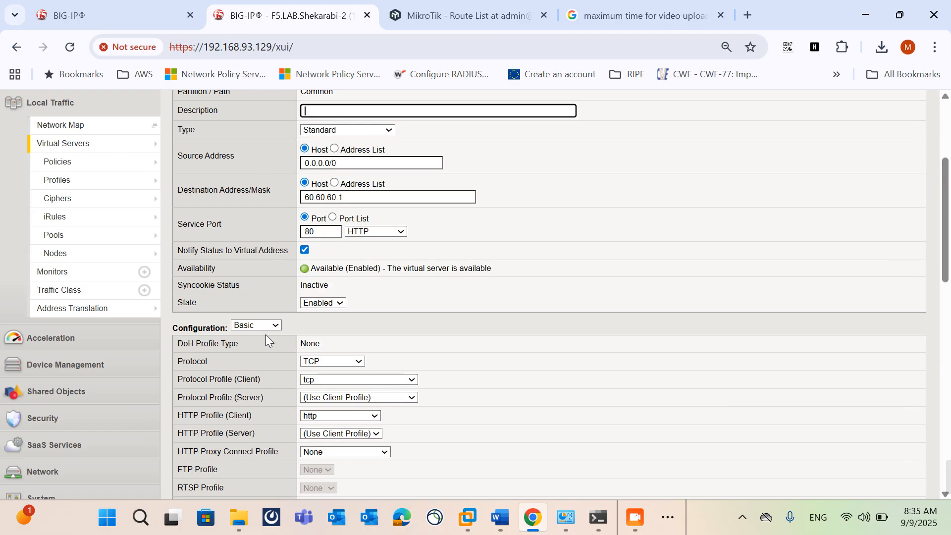
pyautogui.scroll(4, 265, 334)
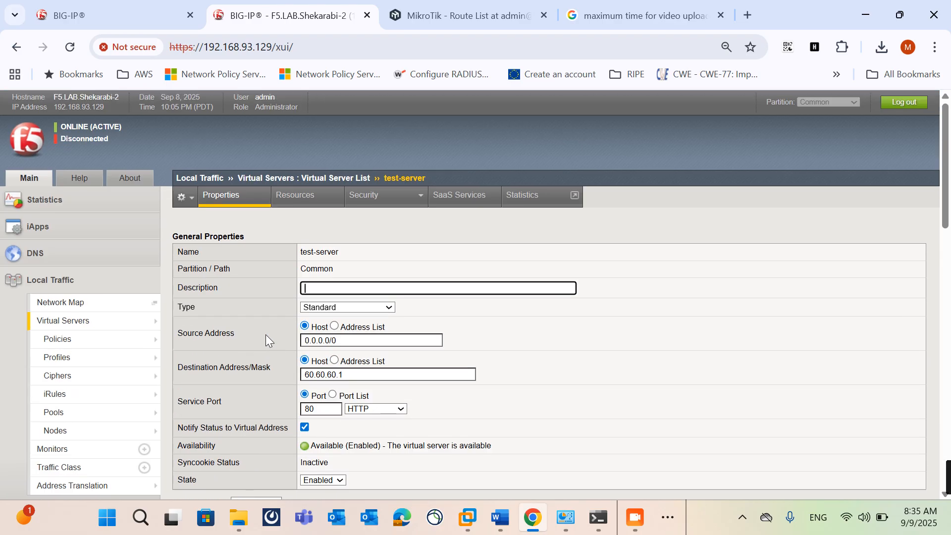
pyautogui.scroll(-3, 265, 334)
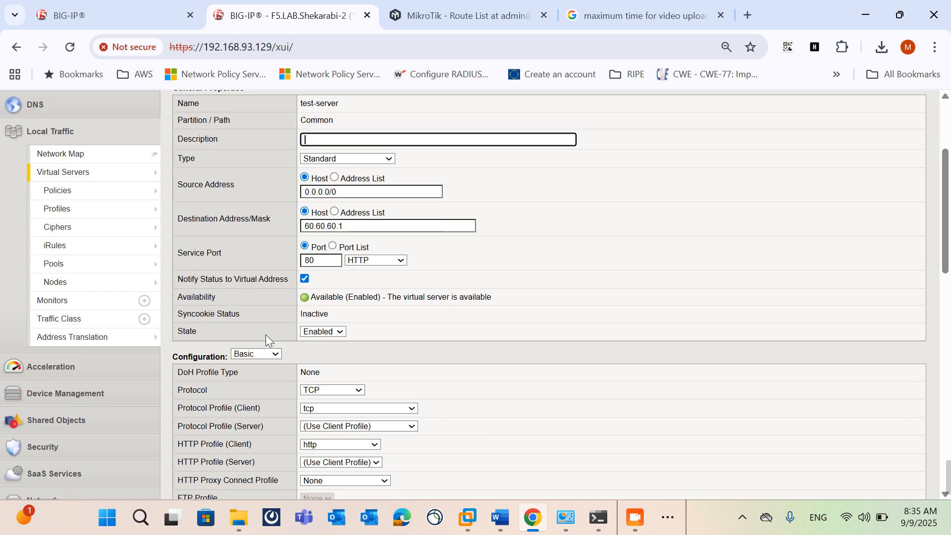
pyautogui.click(268, 354)
pyautogui.click(266, 388)
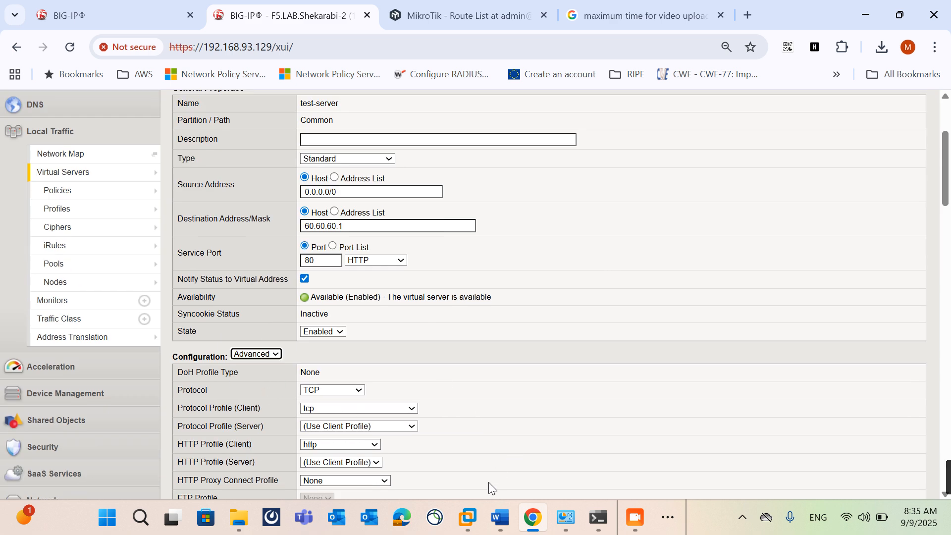
# Step: Switch to the F5 LTM teaching document in Word and review the profile type definitions, then return to the browser
pyautogui.click(491, 523)
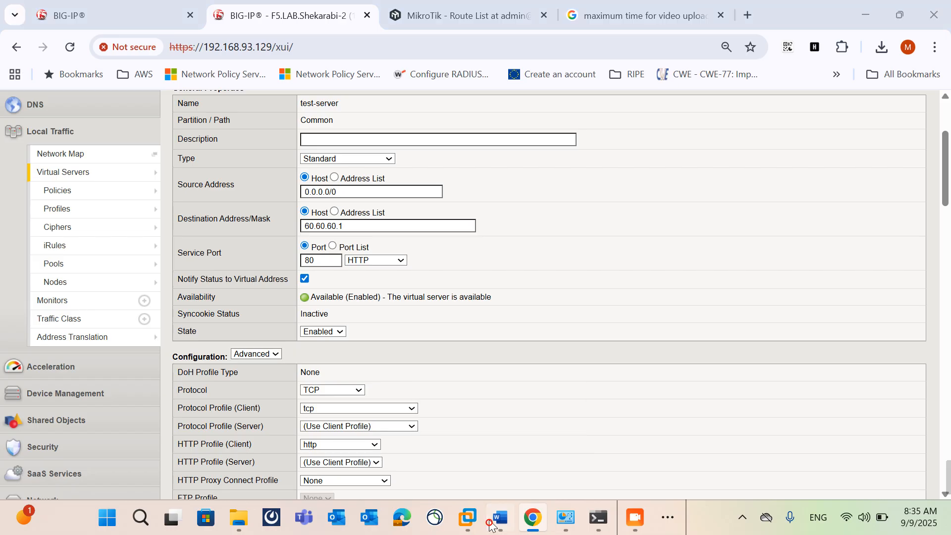
pyautogui.scroll(-6, 533, 383)
pyautogui.moveTo(948, 296); pyautogui.dragTo(945, 424)
pyautogui.scroll(-10, 849, 398)
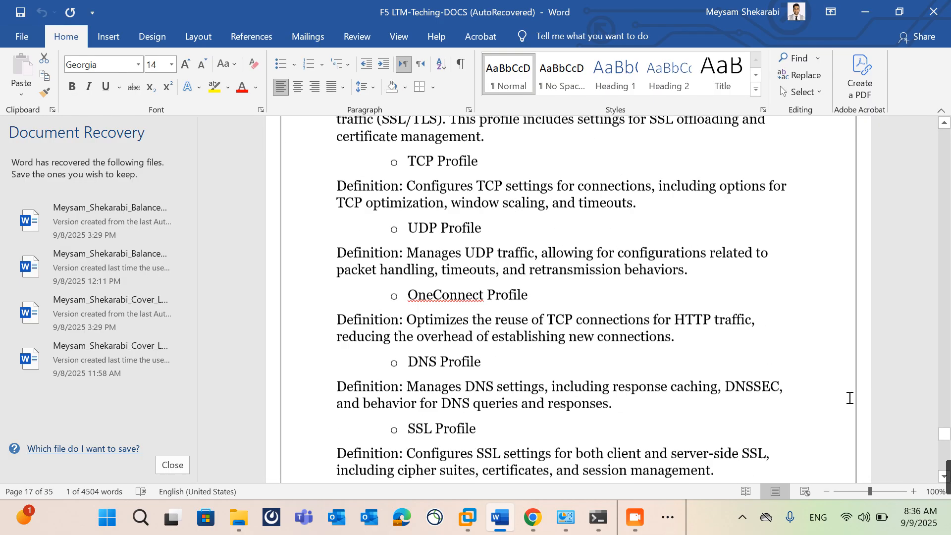
pyautogui.scroll(-3, 849, 398)
pyautogui.scroll(6, 850, 398)
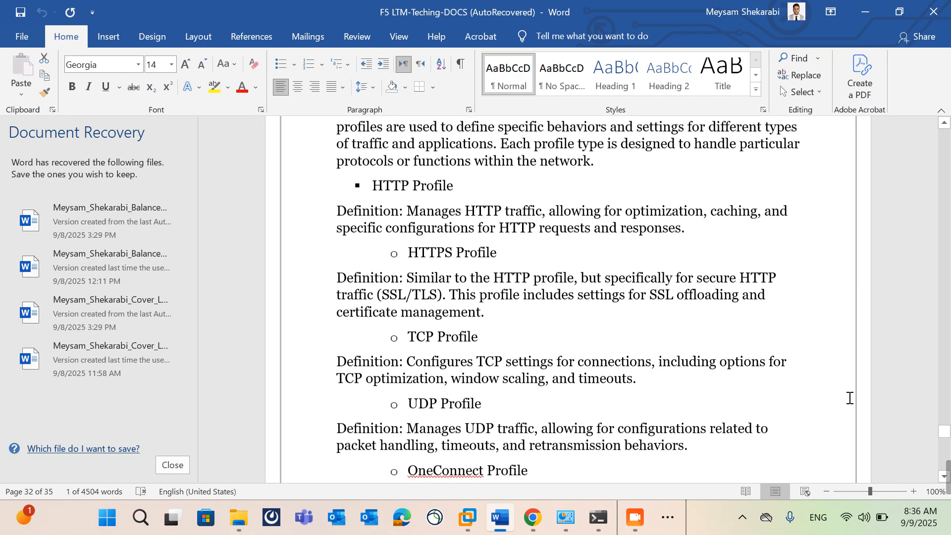
pyautogui.scroll(2, 849, 398)
pyautogui.click(853, 6)
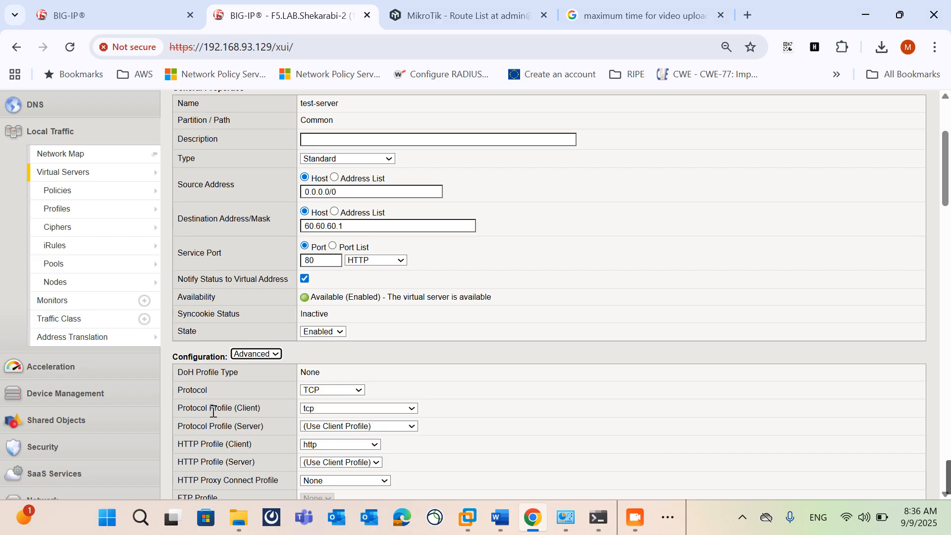
# Step: Open the default mqtt profile from the local traffic service profiles
pyautogui.scroll(-3, 213, 411)
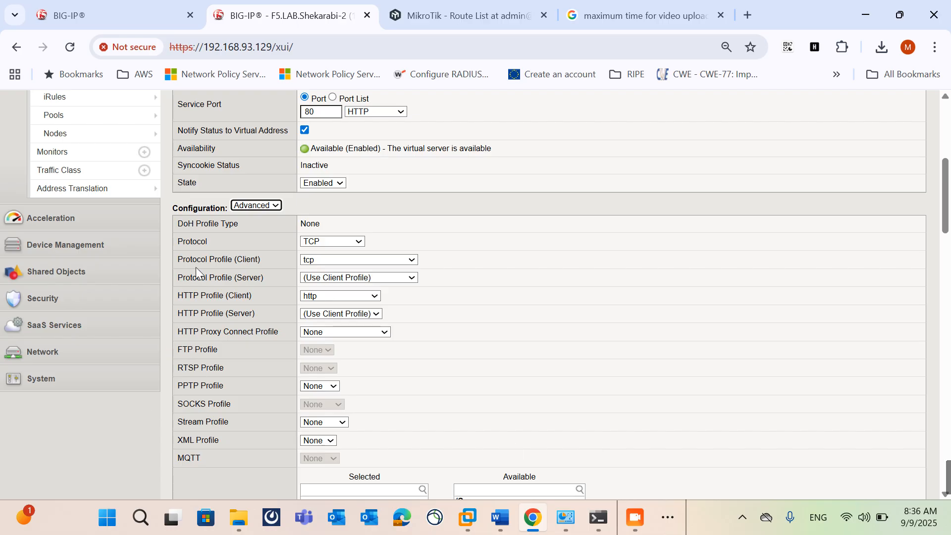
pyautogui.scroll(3, 188, 404)
pyautogui.moveTo(71, 254)
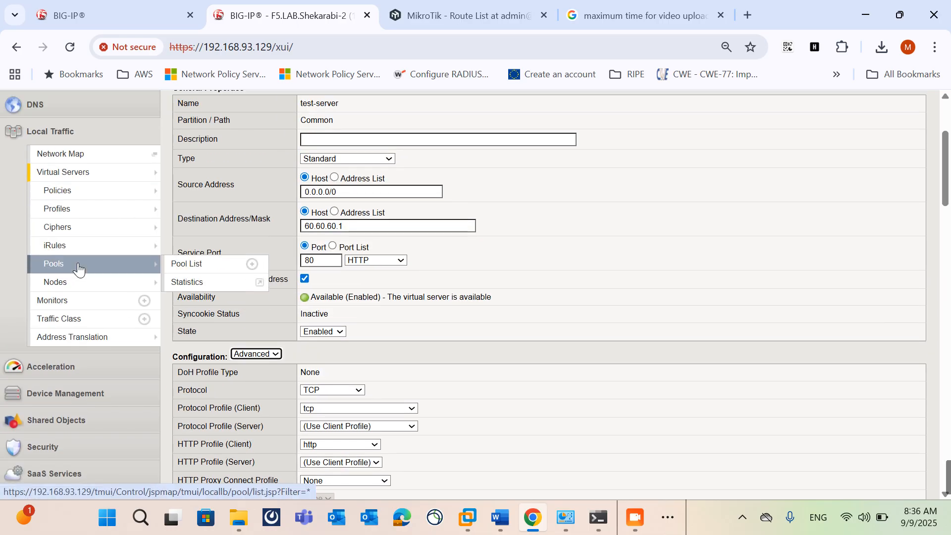
pyautogui.moveTo(90, 213)
pyautogui.moveTo(202, 210)
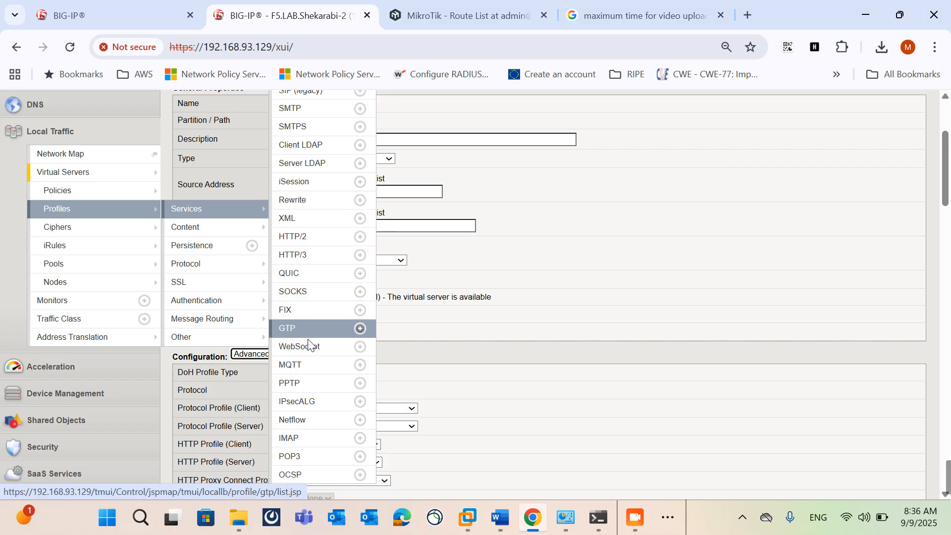
pyautogui.click(308, 371)
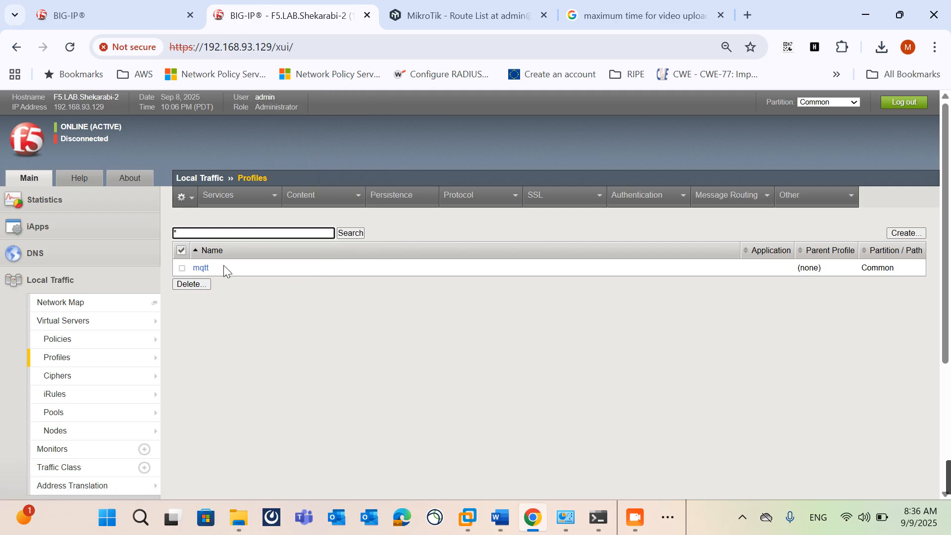
pyautogui.click(201, 268)
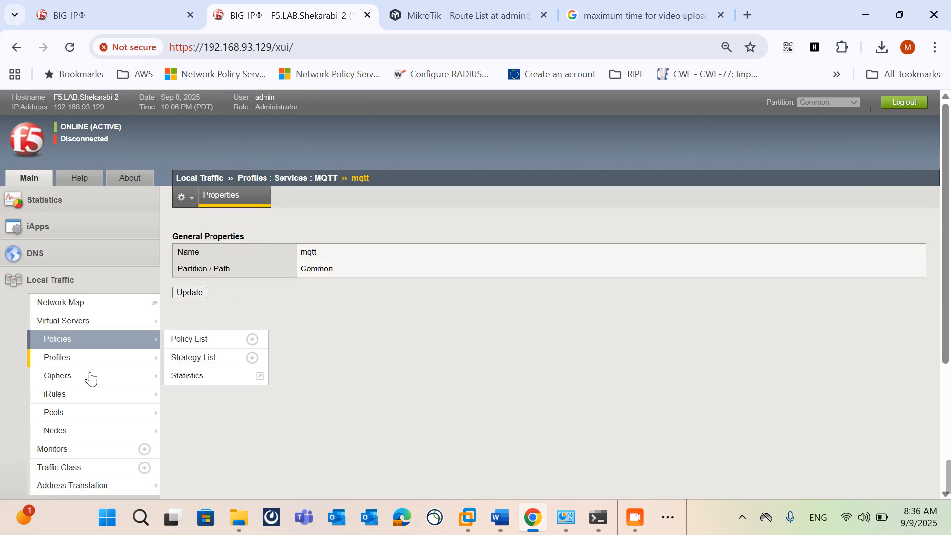
# Step: Open the default http2 service profile and examine its settings in Advanced mode
pyautogui.moveTo(152, 365)
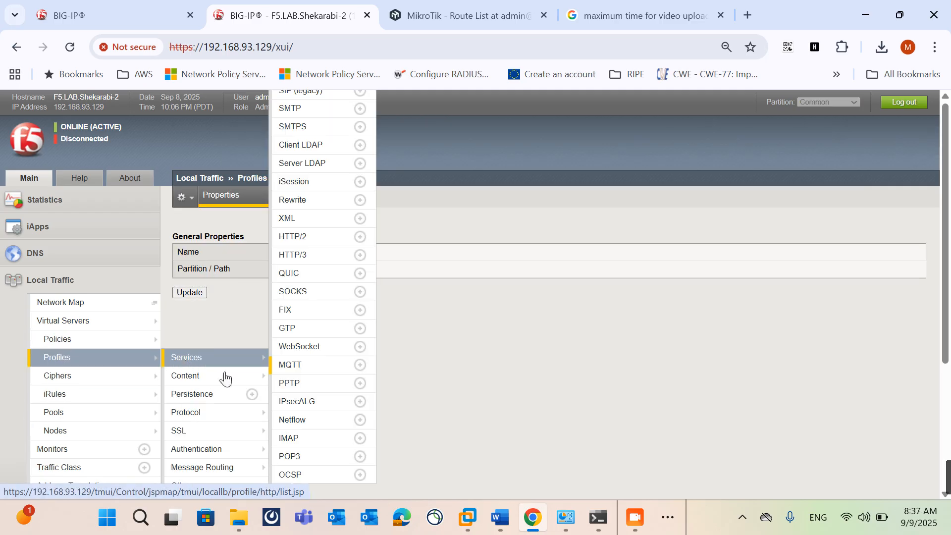
pyautogui.moveTo(244, 414)
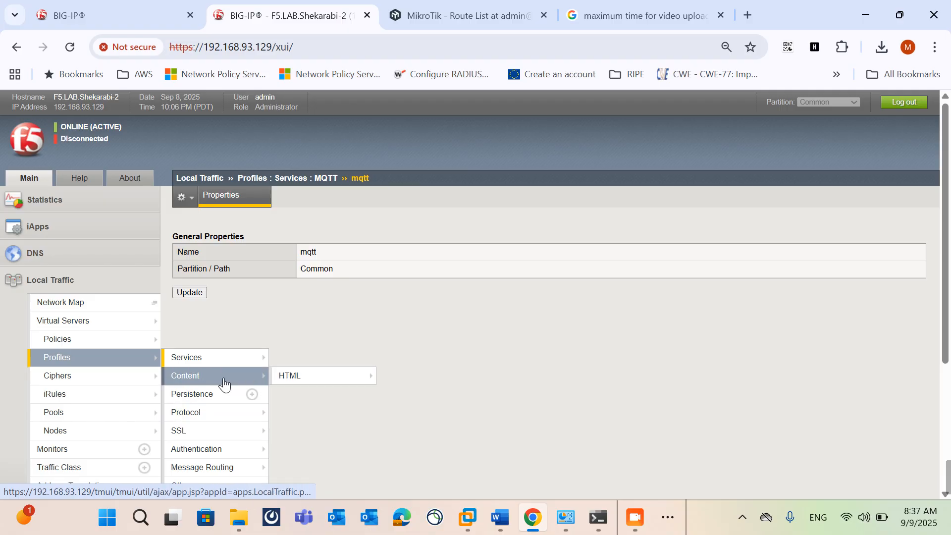
pyautogui.moveTo(222, 358)
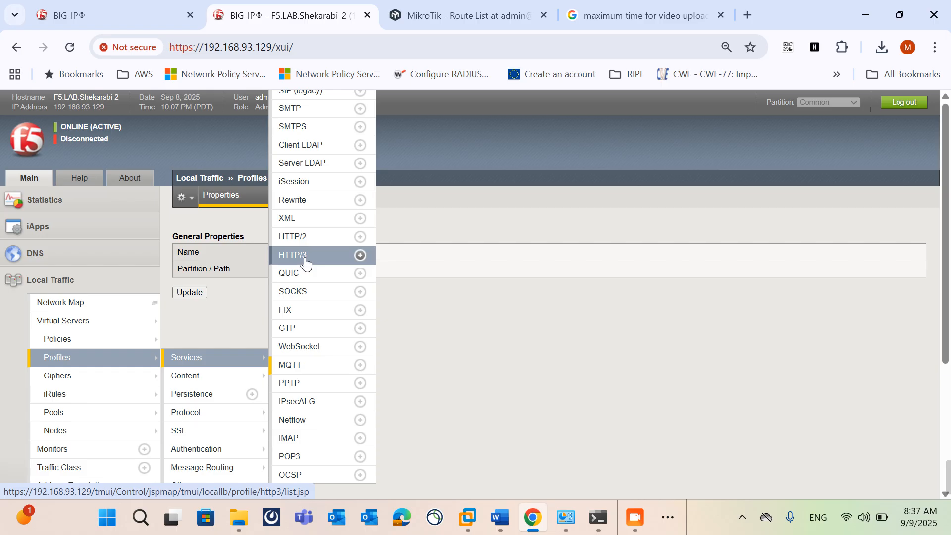
pyautogui.click(306, 238)
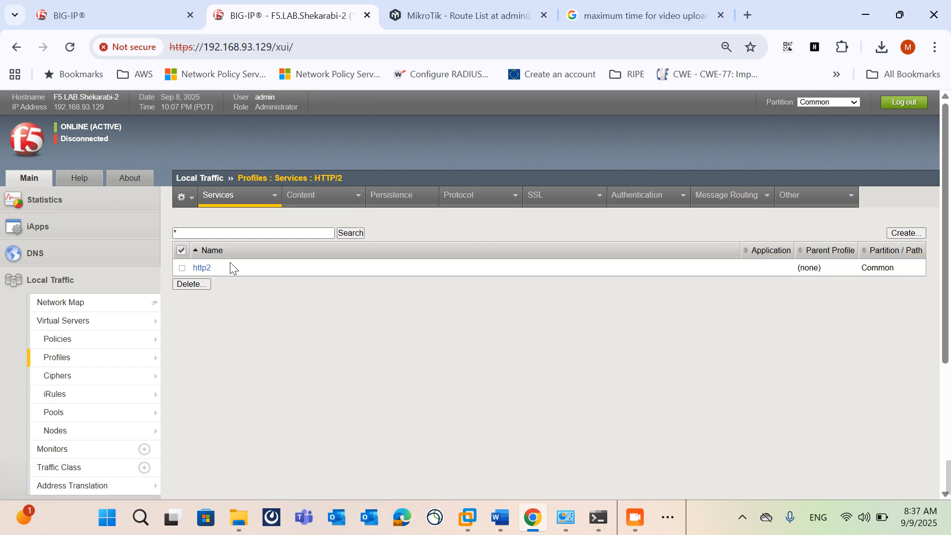
pyautogui.click(202, 268)
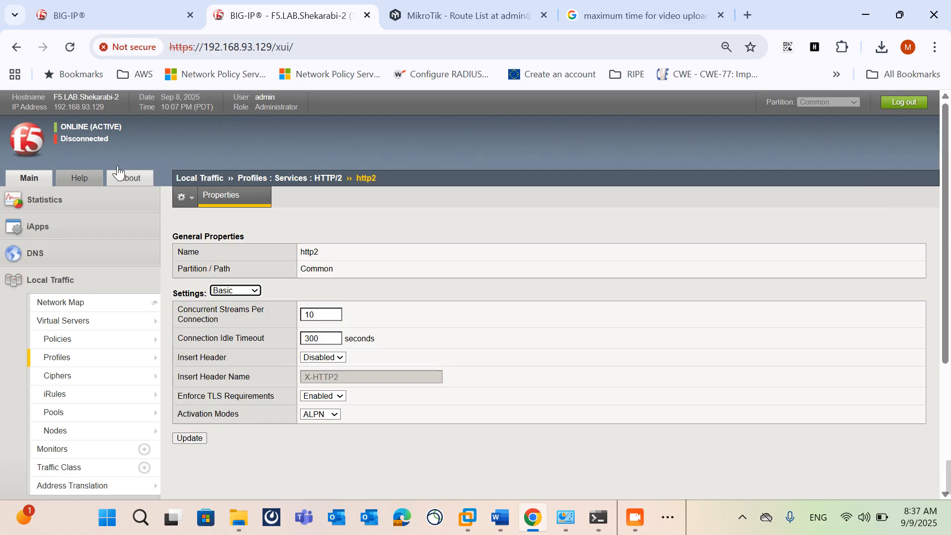
pyautogui.click(229, 290)
pyautogui.click(231, 320)
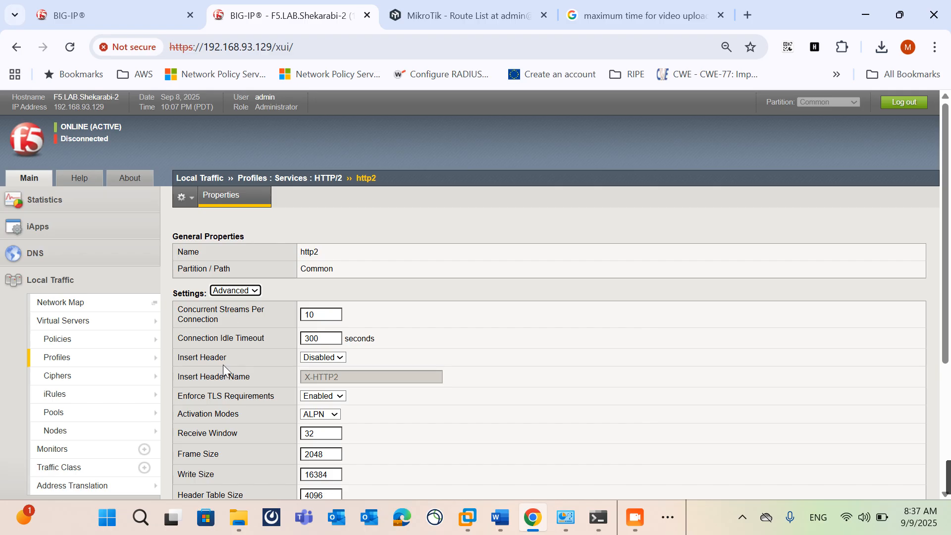
pyautogui.scroll(-3, 223, 365)
pyautogui.scroll(3, 208, 442)
# Step: Start a new HTTP/2 profile with Advanced settings shown and http2 as the parent profile
pyautogui.click(17, 47)
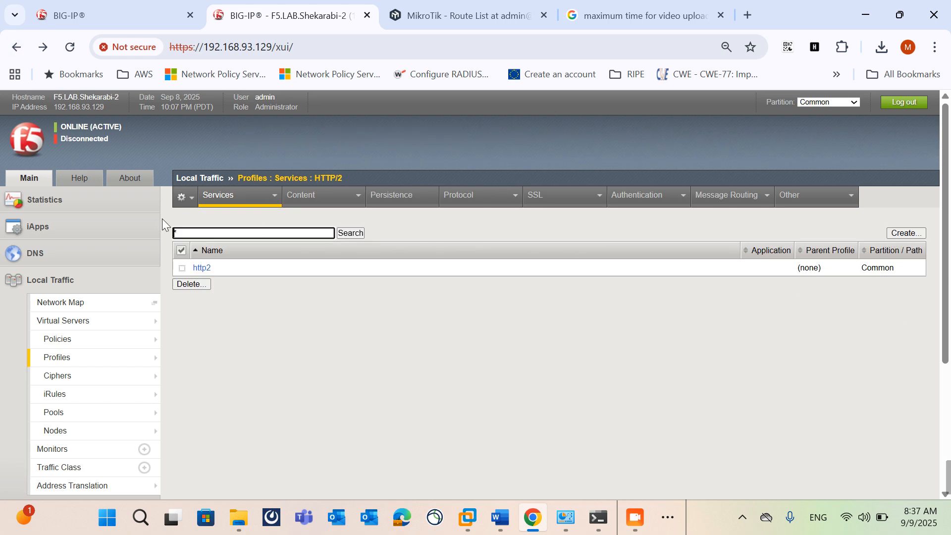
pyautogui.click(898, 231)
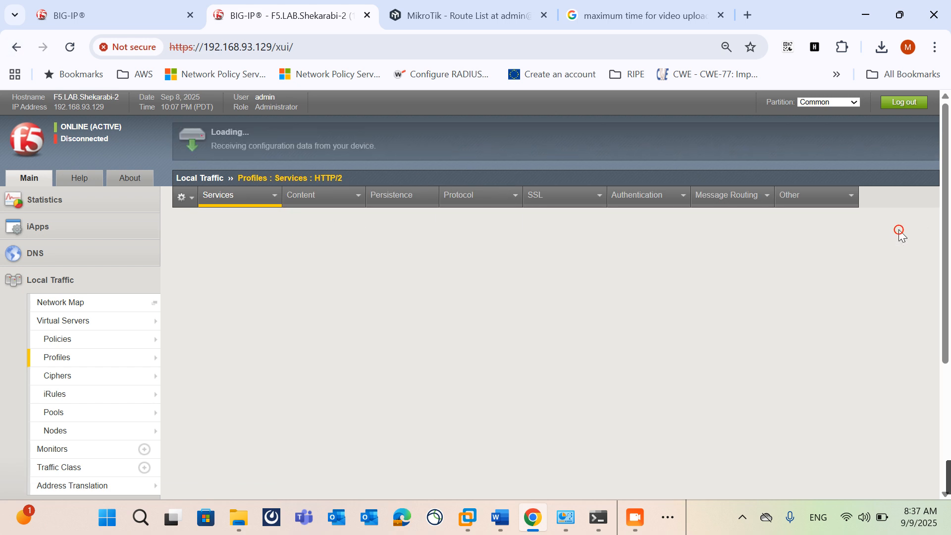
pyautogui.click(257, 275)
pyautogui.click(240, 307)
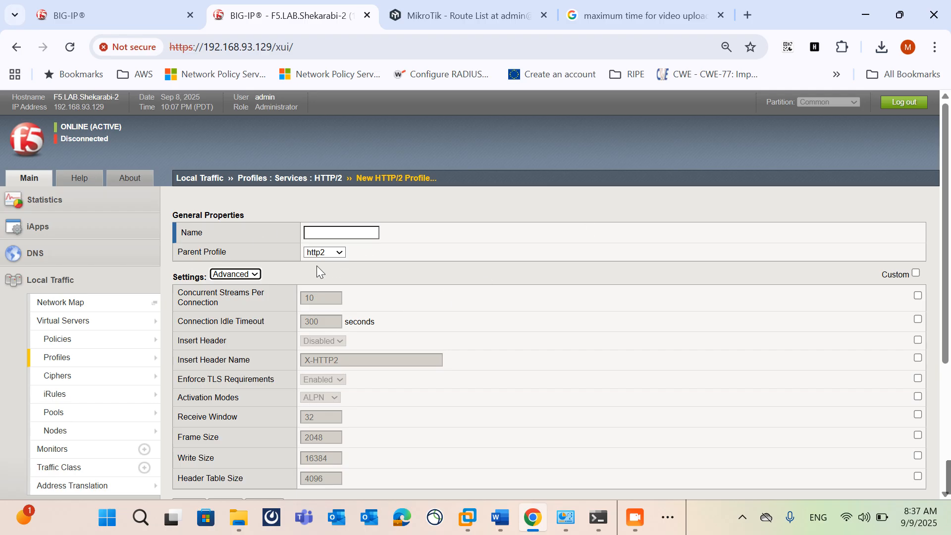
pyautogui.click(325, 252)
pyautogui.click(319, 278)
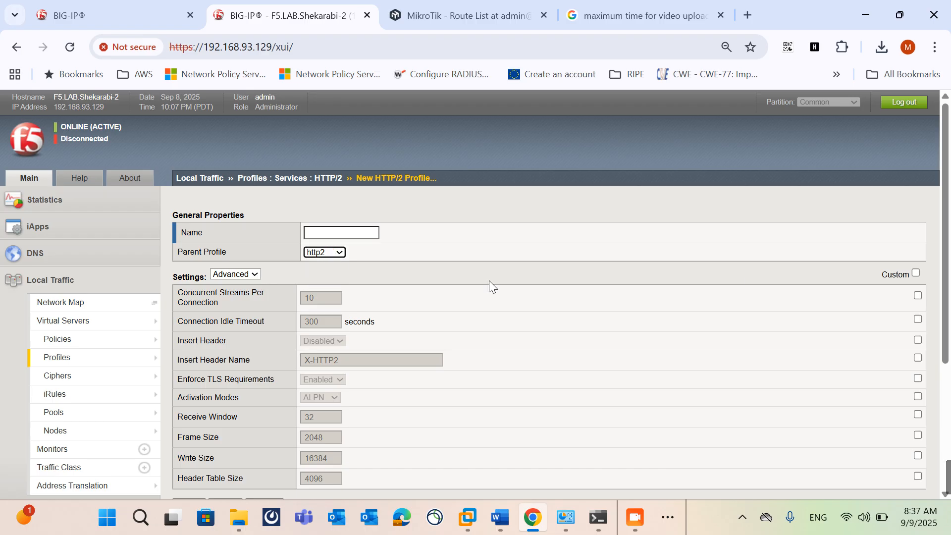
# Step: Name the new HTTP/2 profile http2-custom and enable custom values for all its settings
pyautogui.click(349, 228)
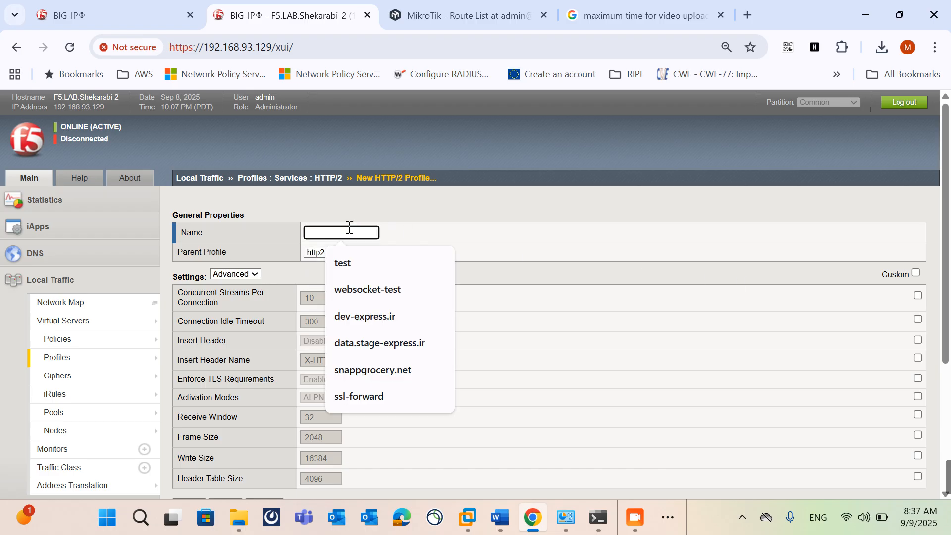
pyautogui.write('http2-custom')
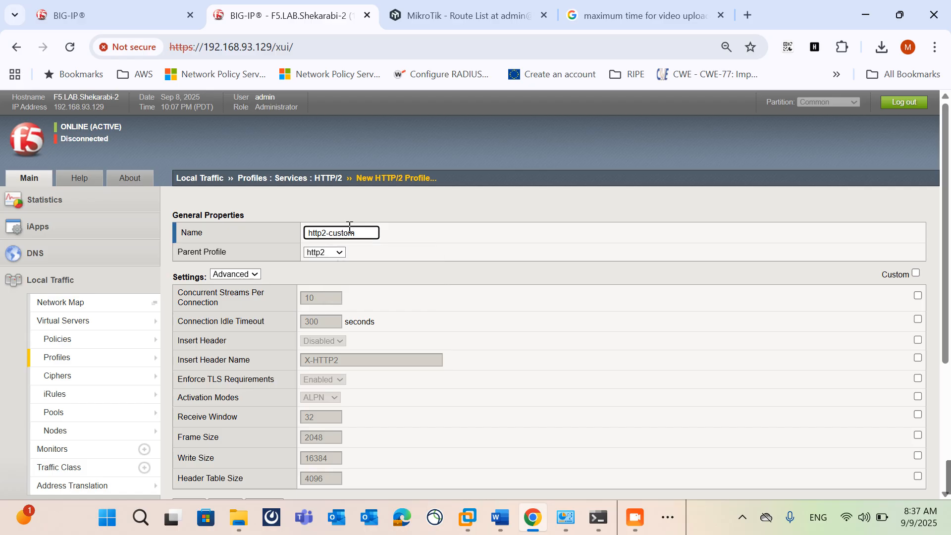
pyautogui.click(916, 274)
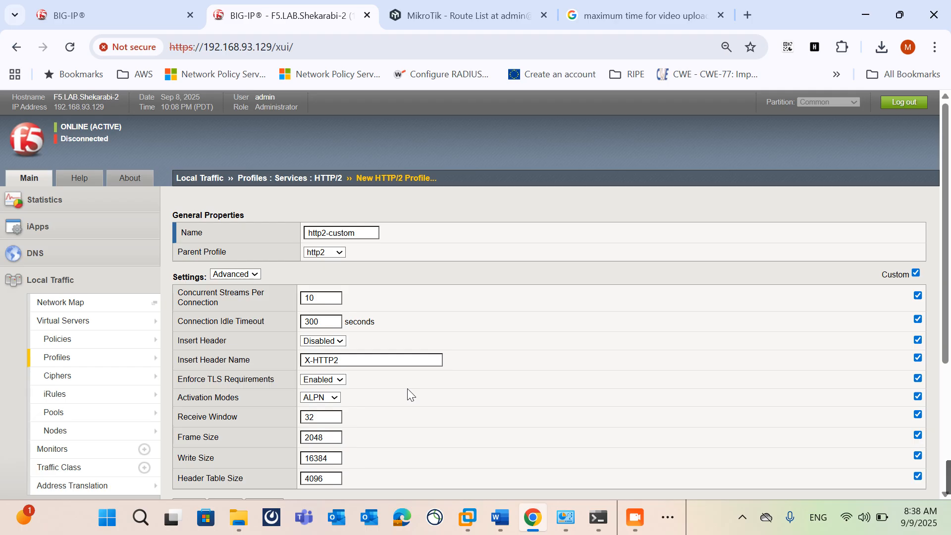
pyautogui.scroll(-3, 407, 388)
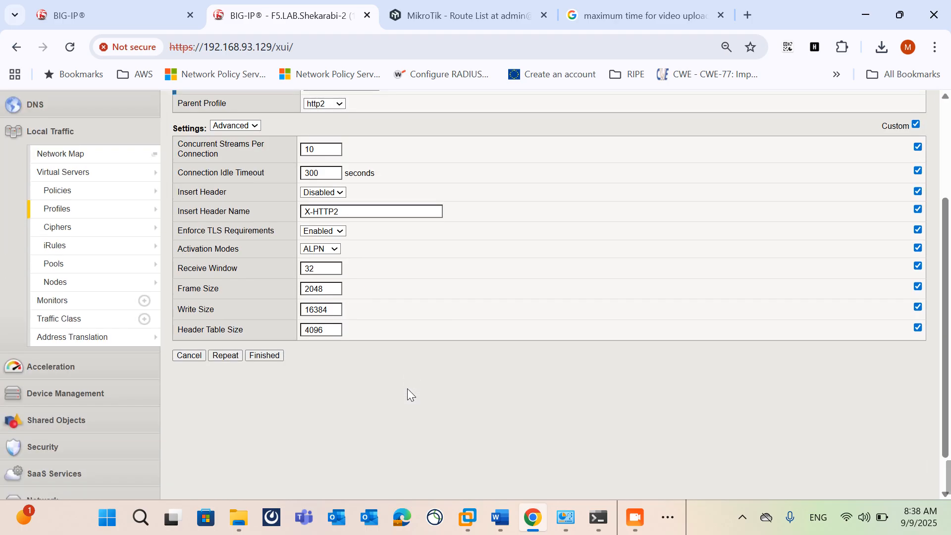
# Step: Browse the available service profile types and open the QUIC profile list
pyautogui.moveTo(136, 213)
pyautogui.moveTo(209, 217)
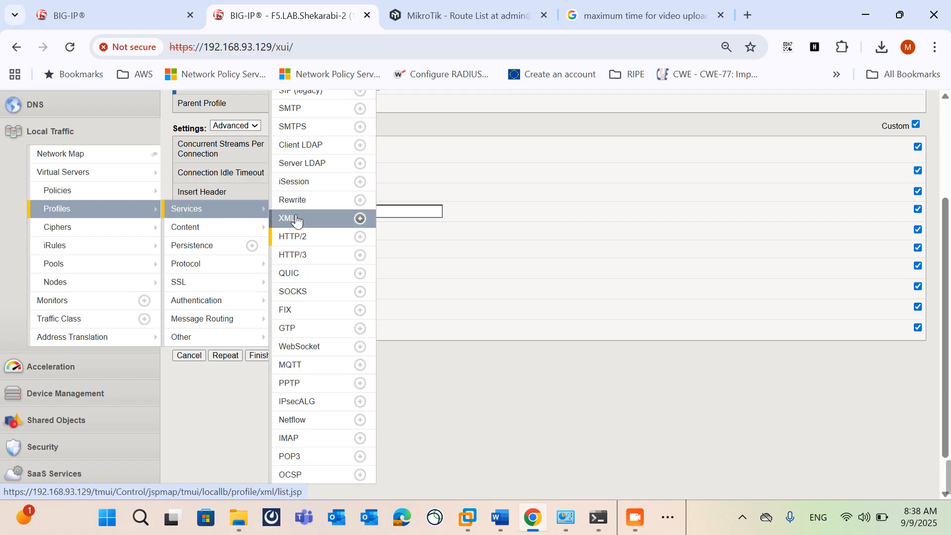
pyautogui.scroll(1, 296, 220)
pyautogui.scroll(2, 294, 227)
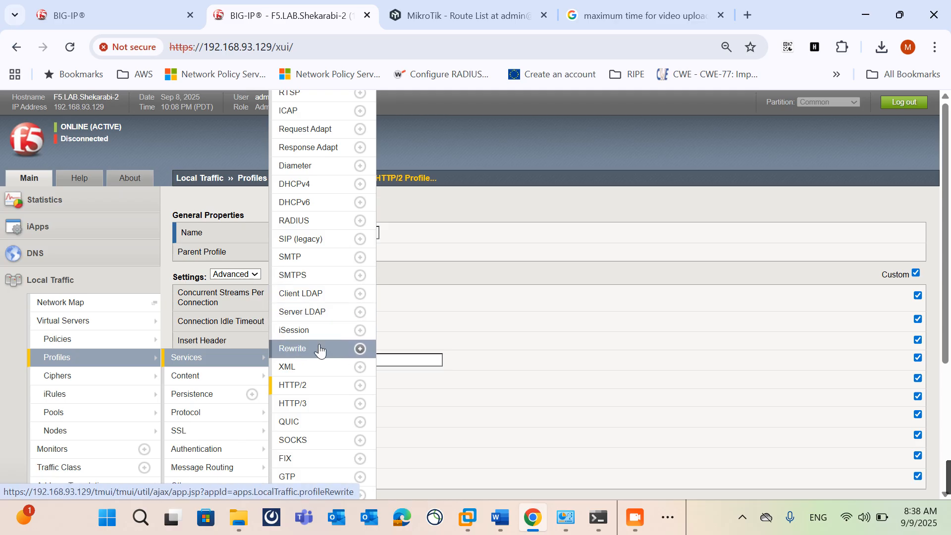
pyautogui.click(312, 421)
pyautogui.click(311, 415)
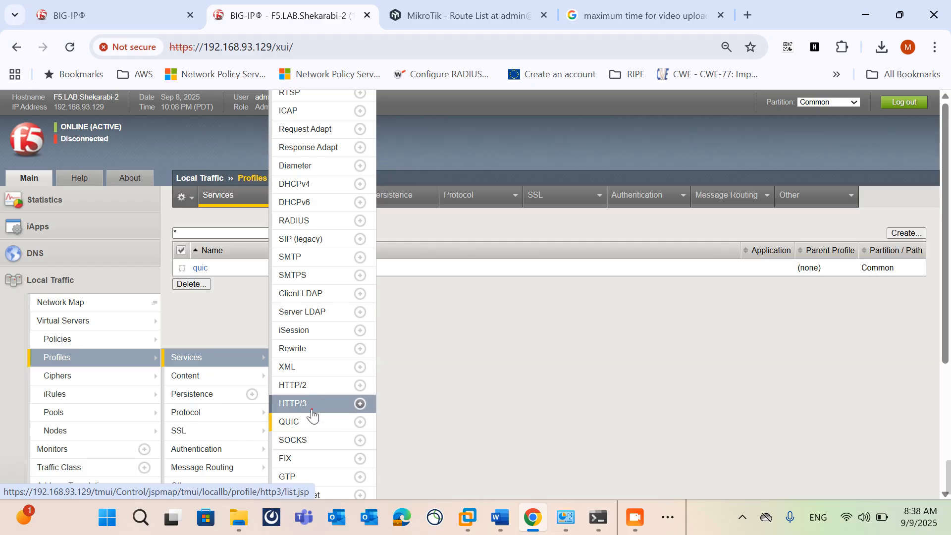
# Step: Open the default http profile from the HTTP service profiles and examine its settings
pyautogui.click(307, 110)
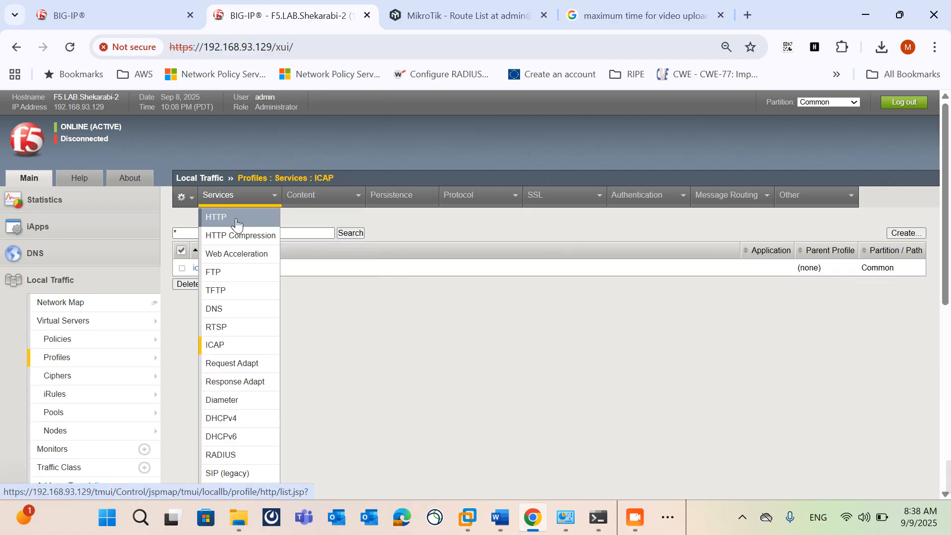
pyautogui.click(238, 218)
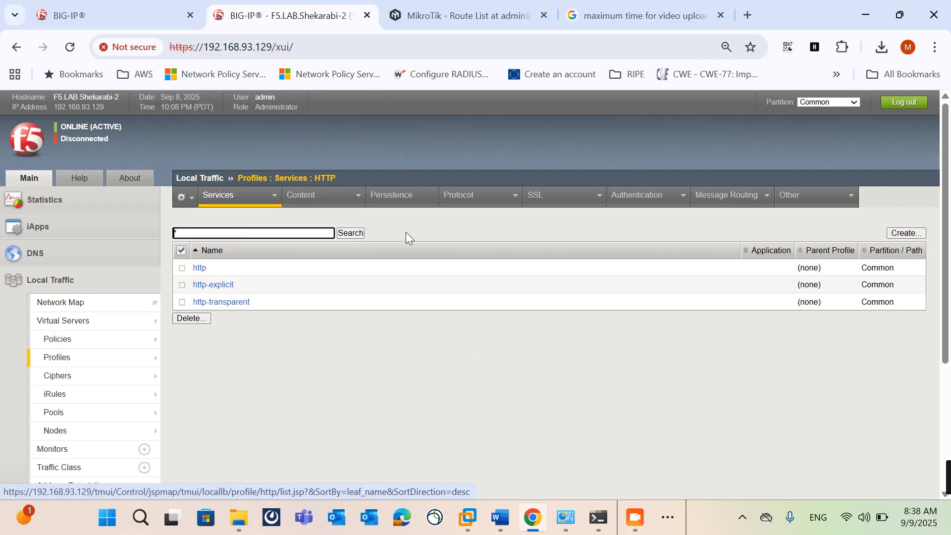
pyautogui.click(200, 268)
pyautogui.scroll(-3, 245, 335)
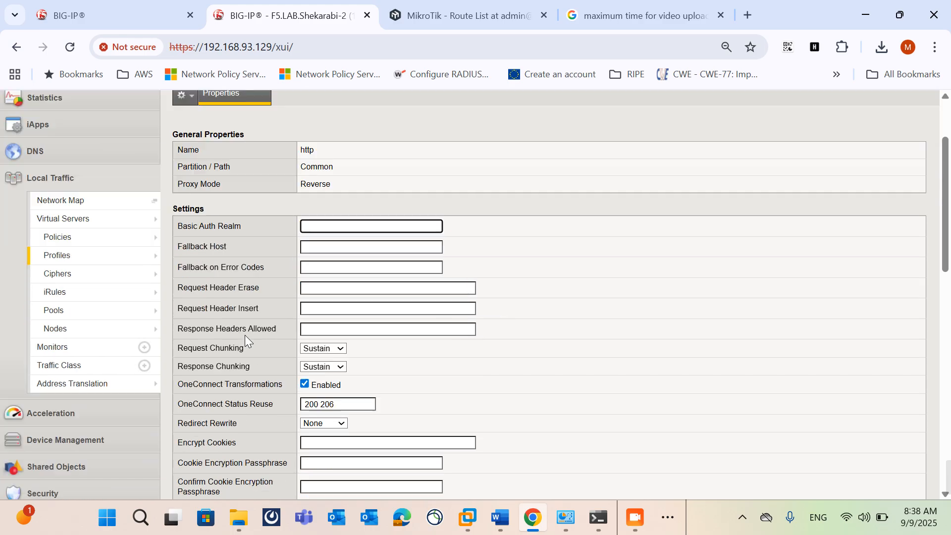
# Step: Examine the default http profile's general and Enforcement settings, including the full list of enabled Known Methods
pyautogui.scroll(-5, 444, 449)
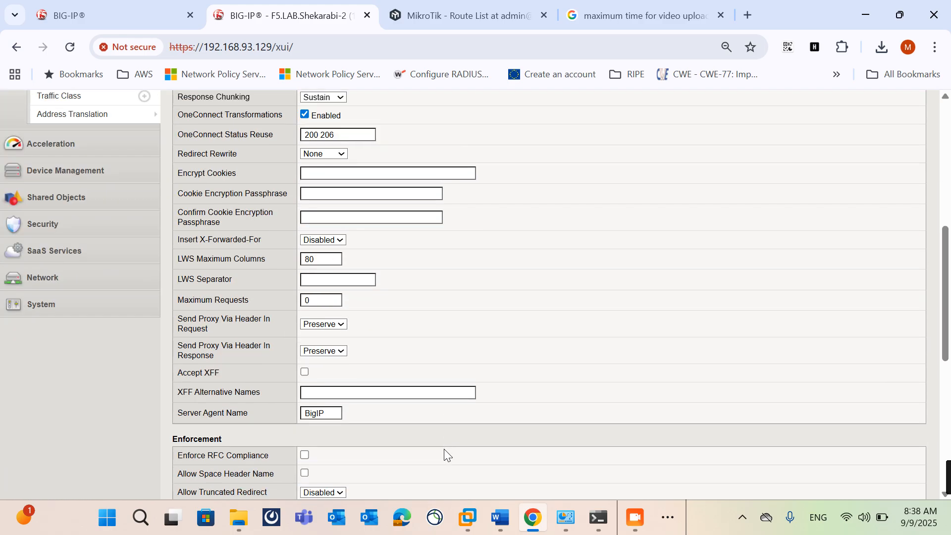
pyautogui.scroll(-6, 444, 449)
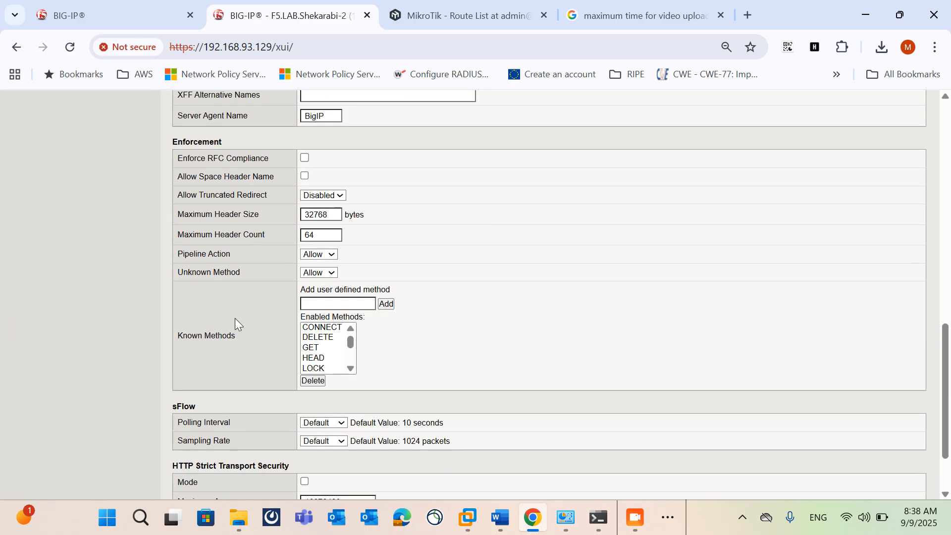
pyautogui.scroll(-2, 327, 354)
pyautogui.scroll(-2, 327, 352)
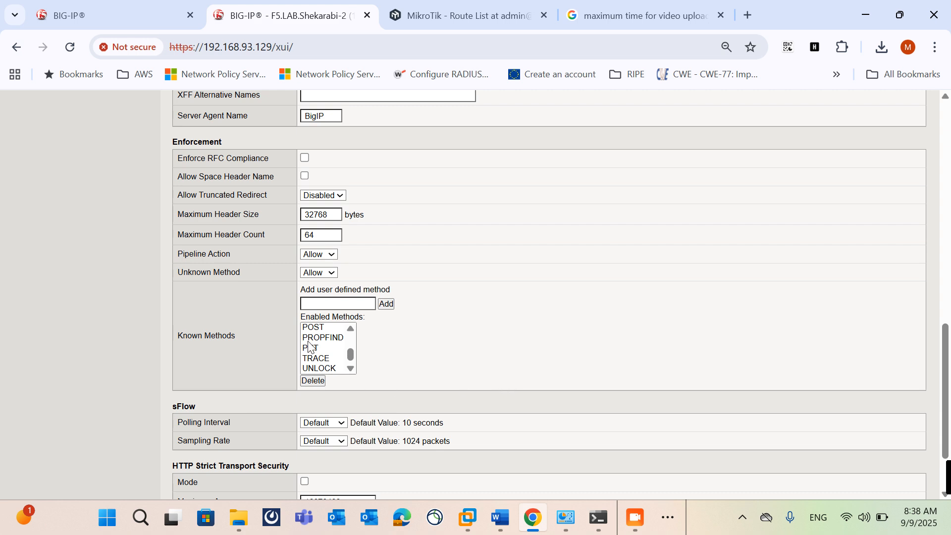
pyautogui.scroll(3, 335, 356)
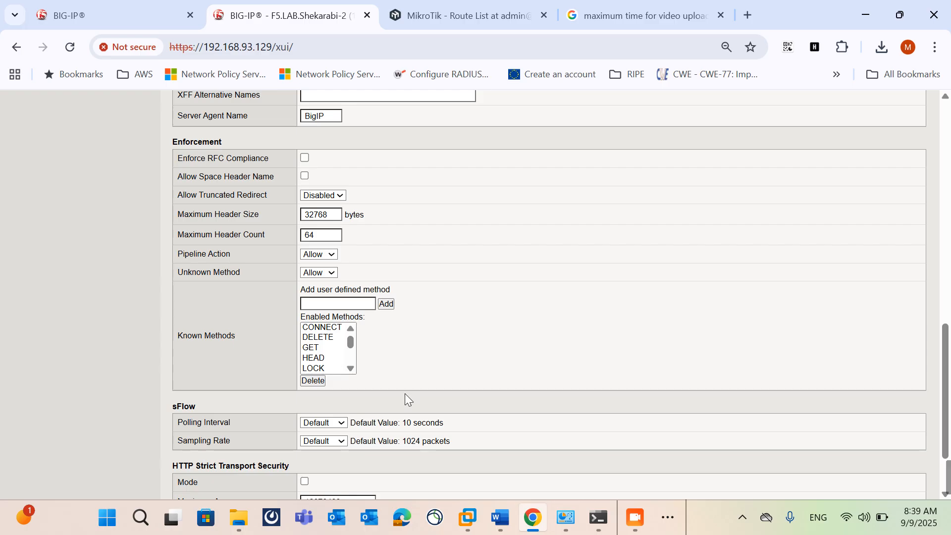
# Step: Review the http profile again from its general properties to the sFlow and HTTP Strict Transport Security sections
pyautogui.scroll(12, 405, 393)
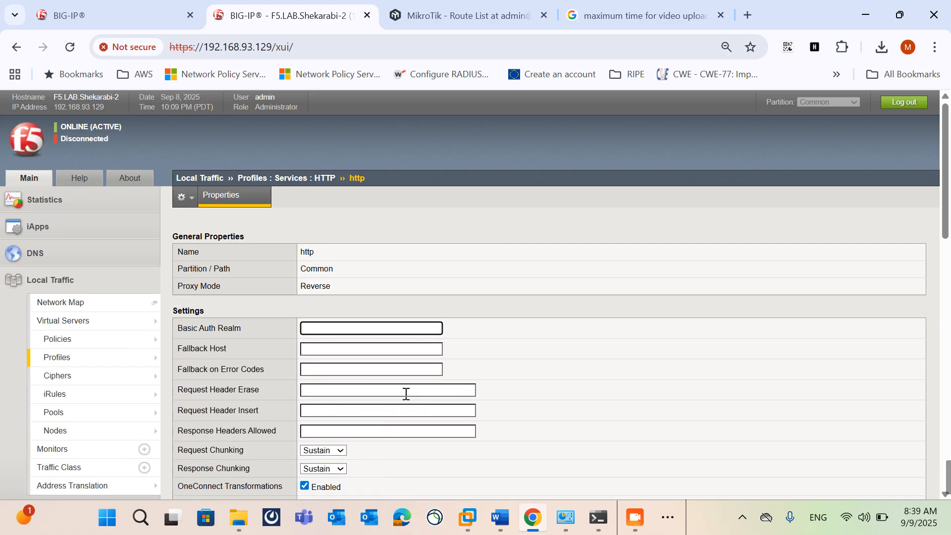
pyautogui.scroll(-5, 406, 393)
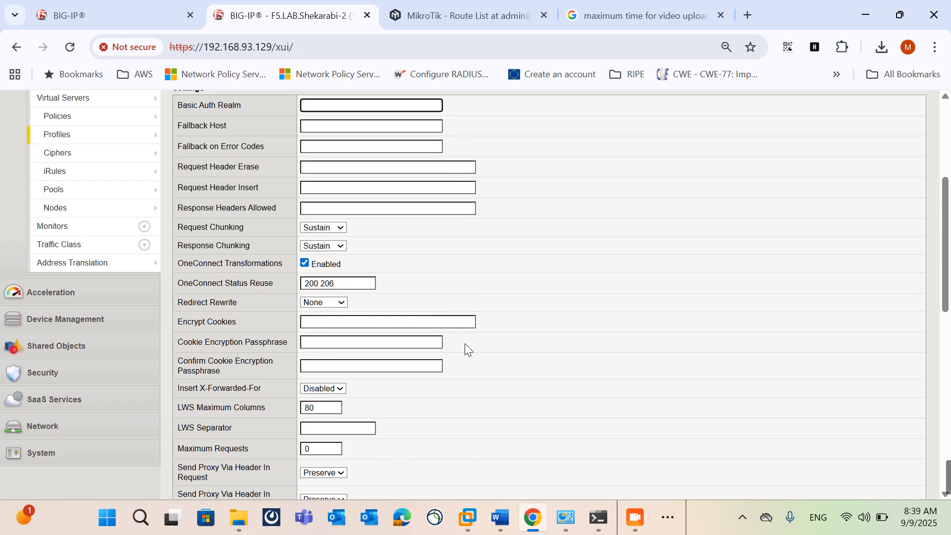
pyautogui.scroll(1, 386, 356)
pyautogui.scroll(-15, 386, 357)
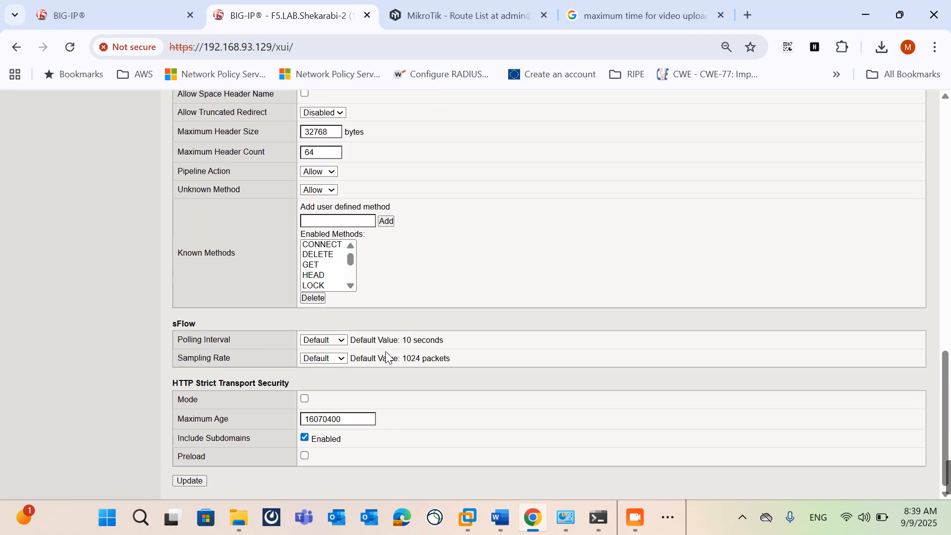
pyautogui.scroll(18, 139, 350)
pyautogui.moveTo(41, 290)
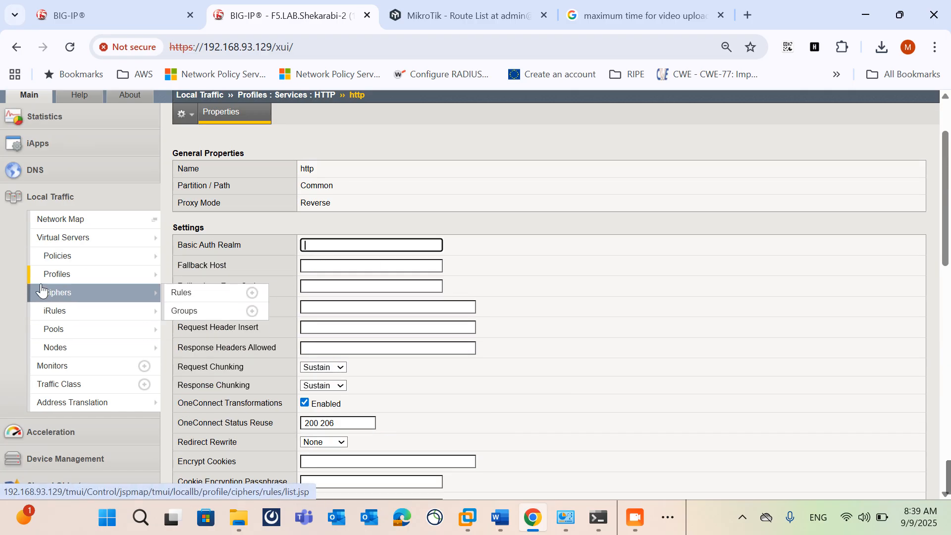
pyautogui.scroll(-15, 142, 366)
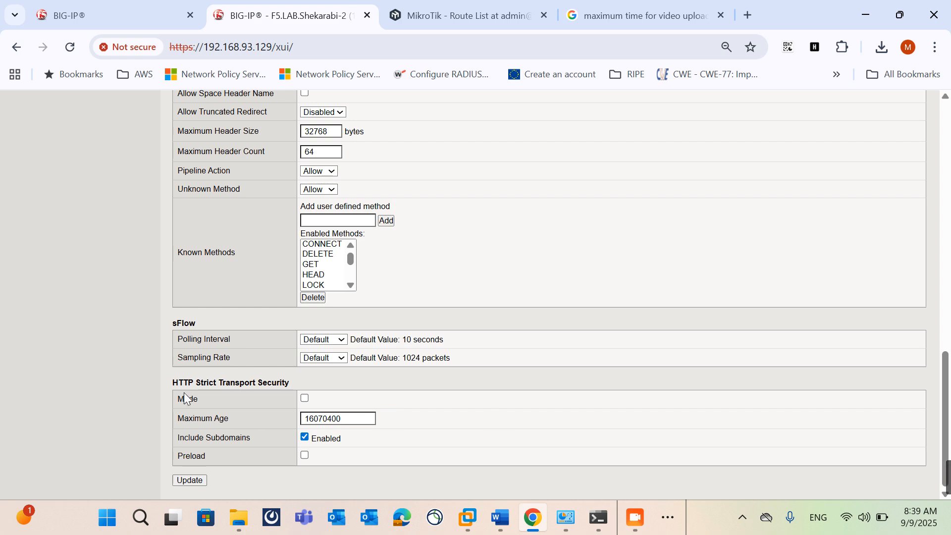
pyautogui.moveTo(179, 384)
pyautogui.mouseDown()
pyautogui.moveTo(228, 380)
pyautogui.moveTo(173, 382)
pyautogui.mouseUp()
pyautogui.scroll(20, 382, 439)
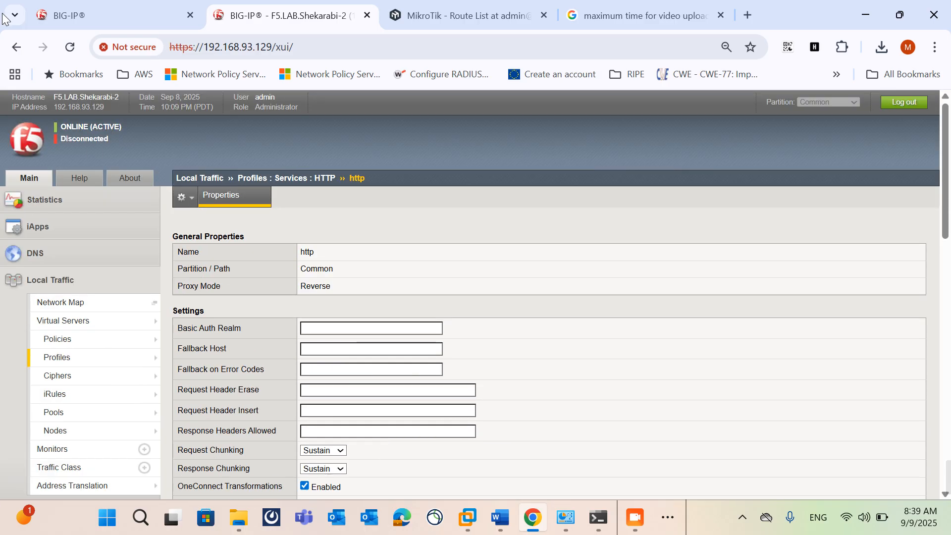
# Step: Return to the HTTP profile list, browse the service profile types and open the Diameter profile list
pyautogui.click(17, 47)
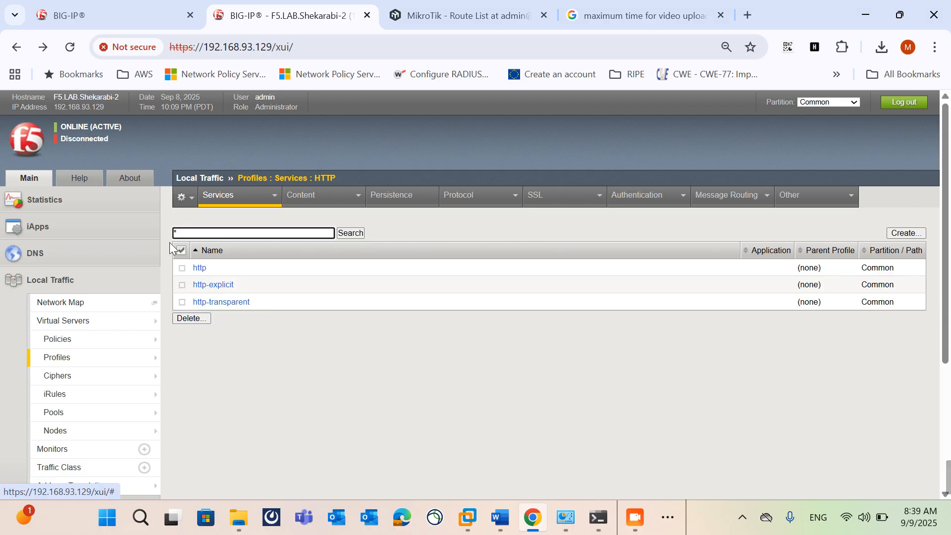
pyautogui.moveTo(238, 195)
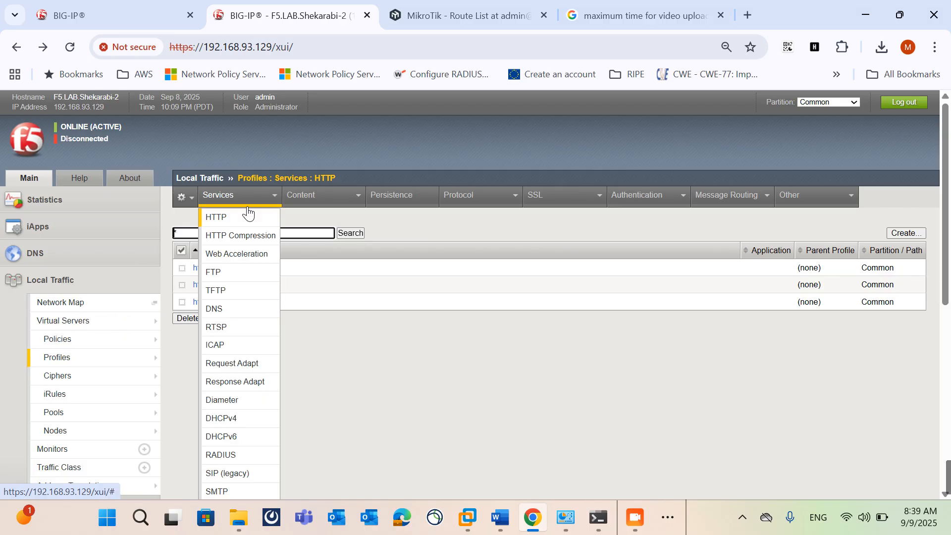
pyautogui.click(249, 407)
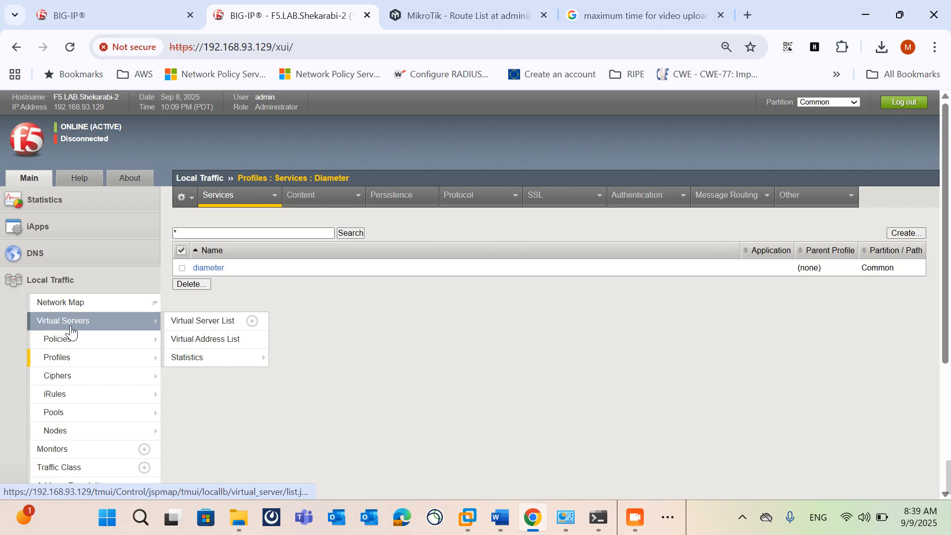
# Step: Open the virtual server list and browse the Local Traffic profile categories, including the SSL client and server types
pyautogui.click(70, 331)
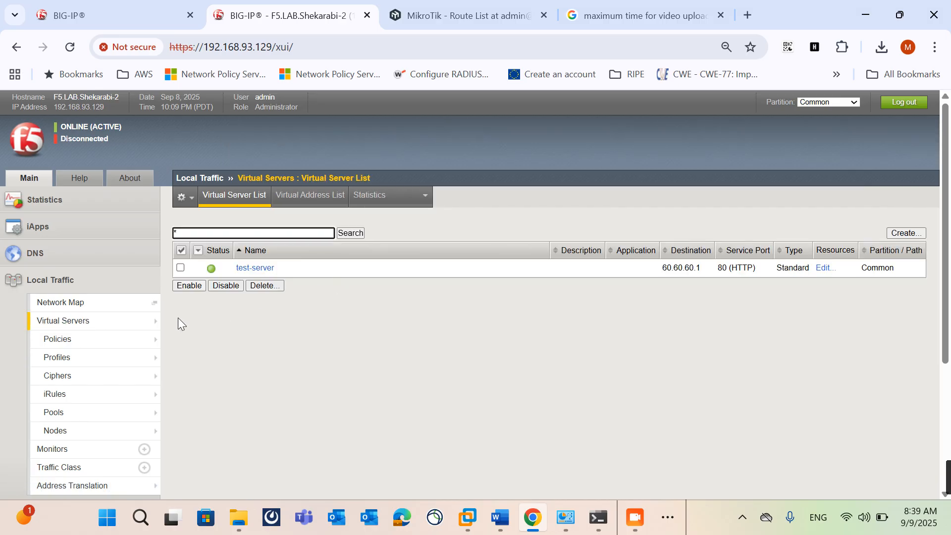
pyautogui.moveTo(144, 357)
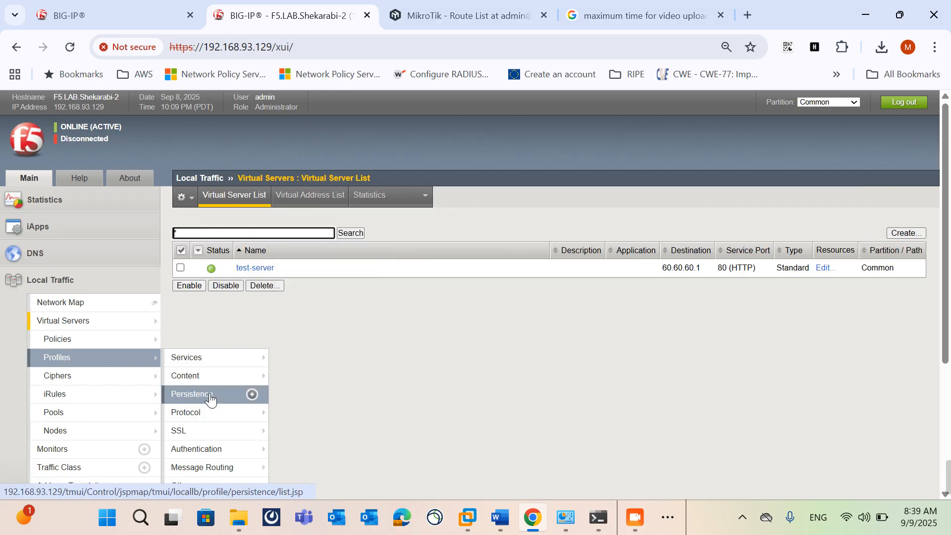
pyautogui.moveTo(194, 436)
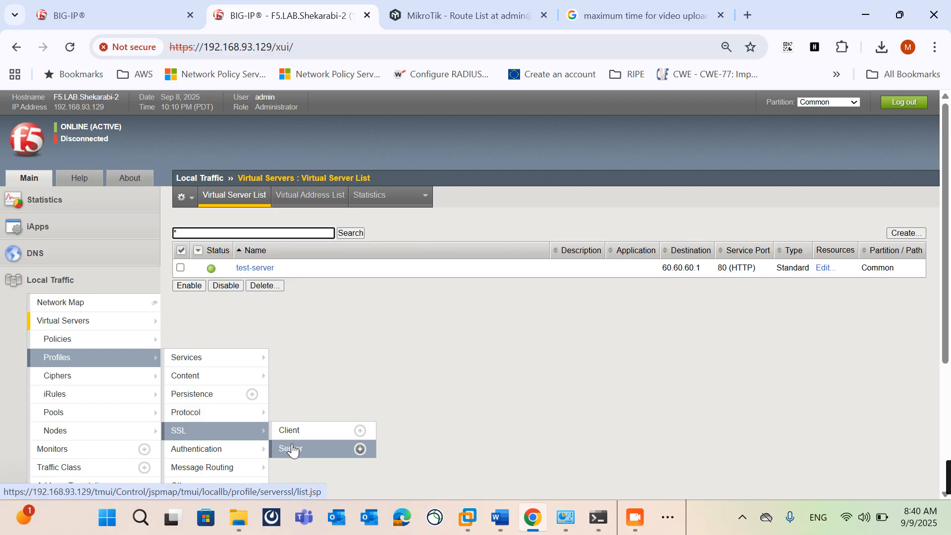
# Step: Switch to the F5 LTM course document in Word and go to the network topology diagram on page 17
pyautogui.click(507, 506)
pyautogui.scroll(8, 535, 384)
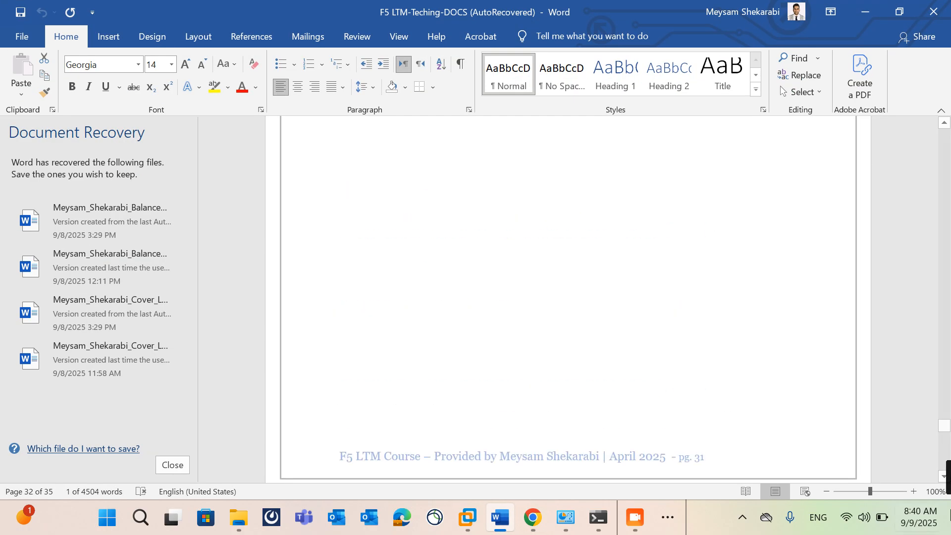
pyautogui.moveTo(943, 427); pyautogui.dragTo(922, 298)
pyautogui.scroll(-5, 674, 252)
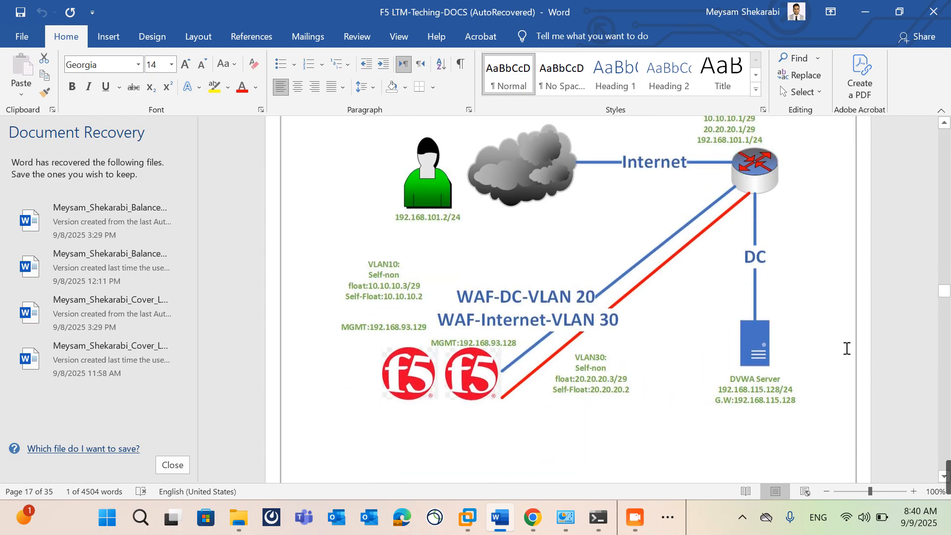
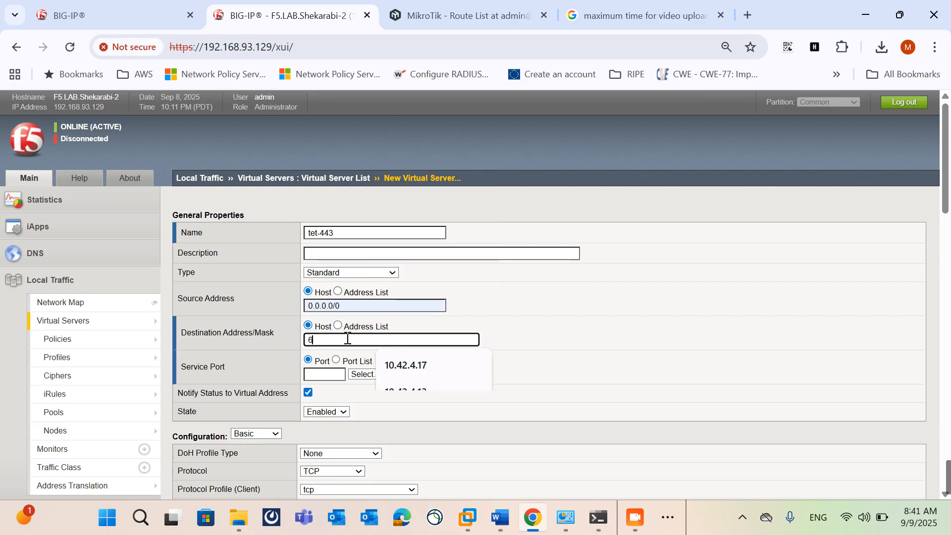
# Step: Set the new virtual server's destination address to 60.60.60.1, service port to 443 (HTTPS) and server-side HTTP profile to http
pyautogui.write('60.60.1')
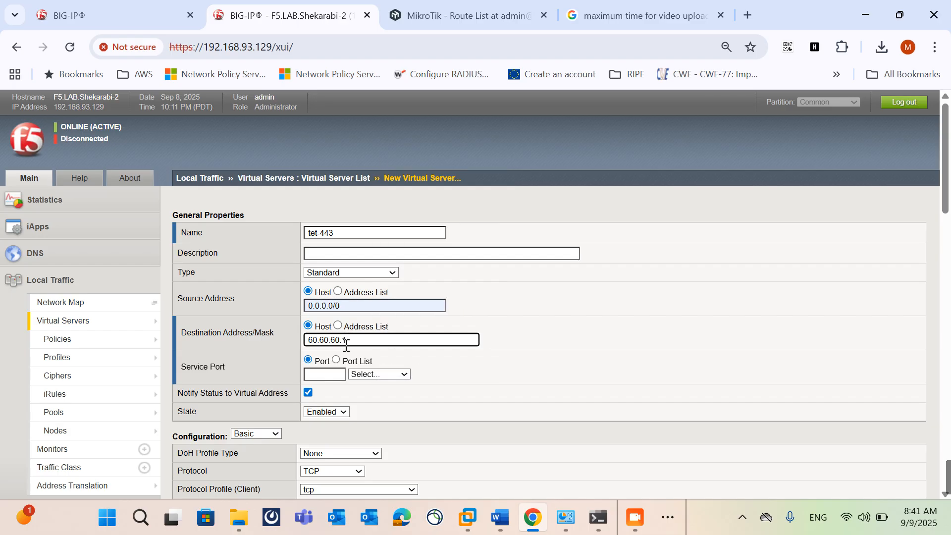
pyautogui.click(324, 375)
pyautogui.click(378, 208)
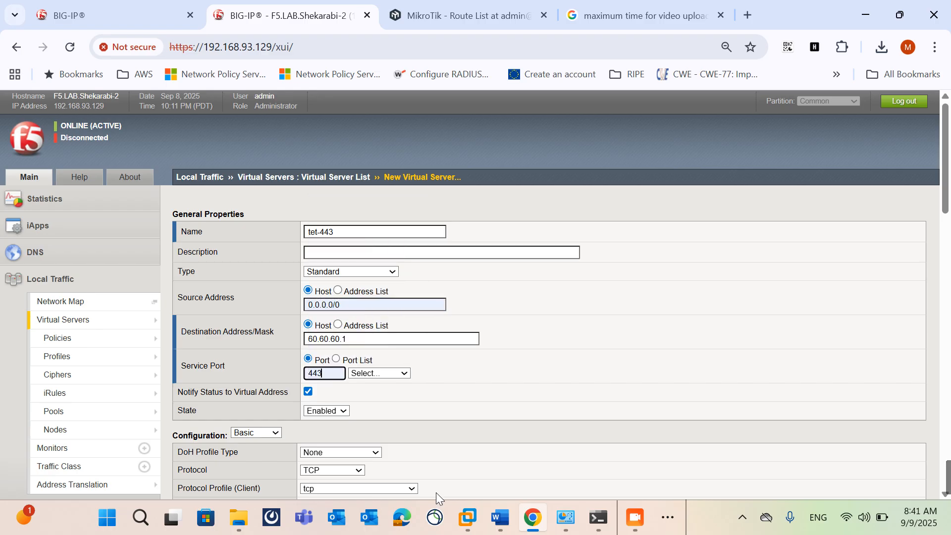
pyautogui.scroll(-3, 405, 368)
pyautogui.click(325, 395)
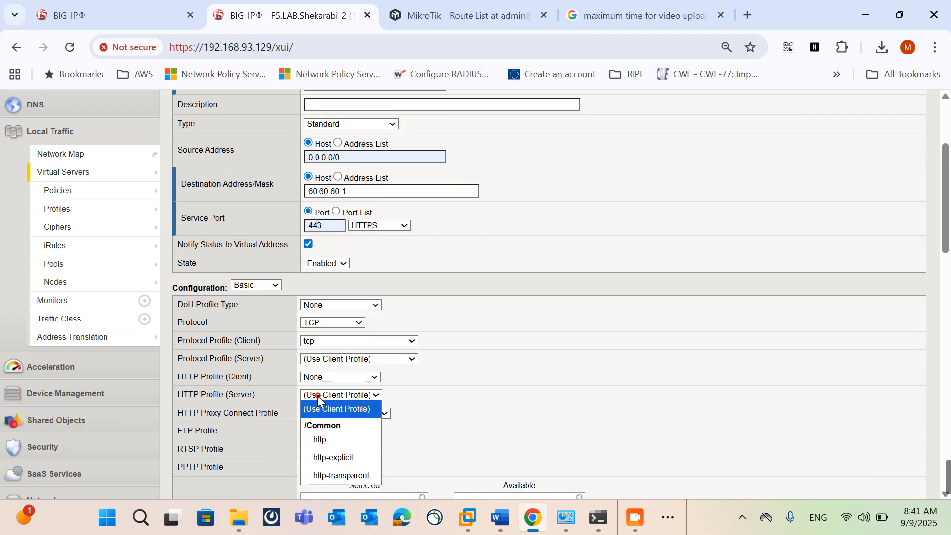
pyautogui.click(323, 437)
# Step: Choose a source address translation method, assign pool1 as the default pool and finish creating the tet-443 virtual server
pyautogui.scroll(-6, 484, 421)
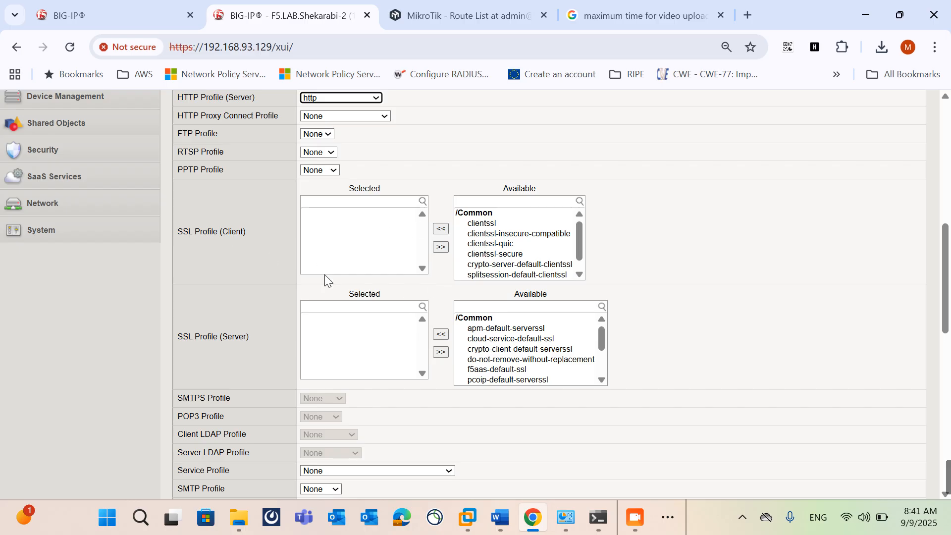
pyautogui.scroll(-1, 516, 254)
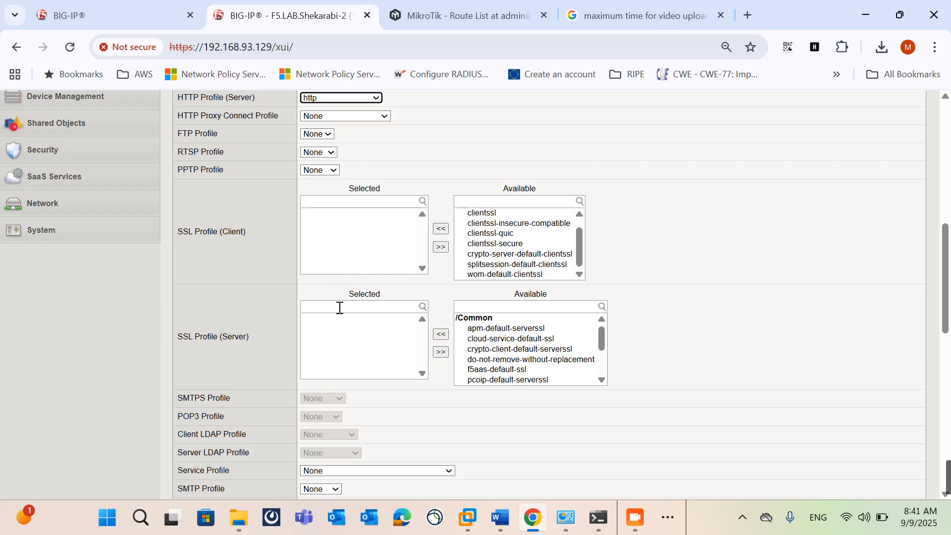
pyautogui.scroll(-3, 245, 392)
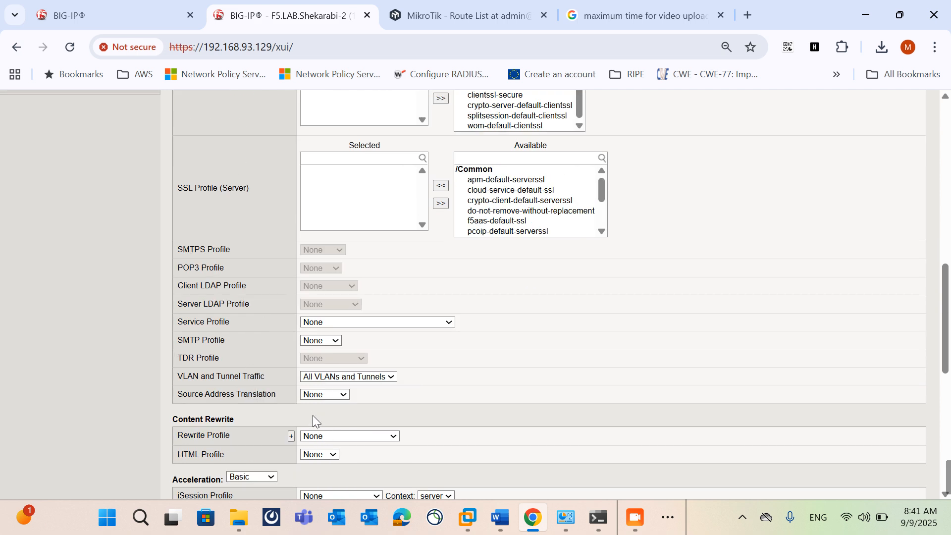
pyautogui.scroll(-1, 327, 404)
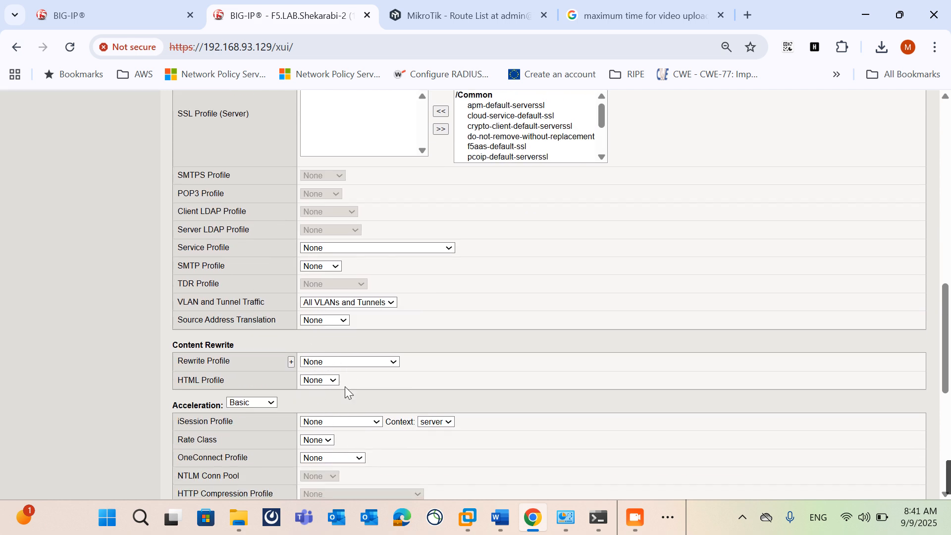
pyautogui.click(313, 322)
pyautogui.click(326, 360)
pyautogui.scroll(-7, 360, 399)
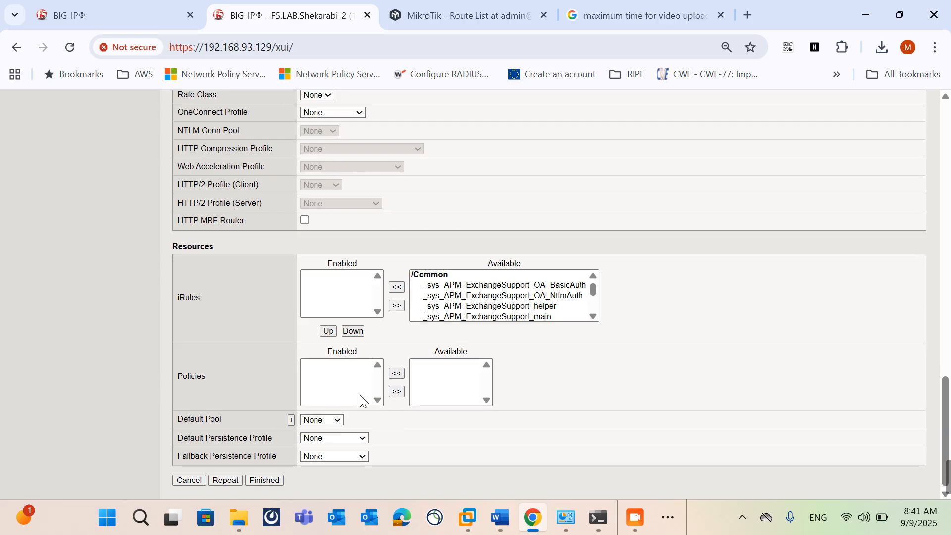
pyautogui.click(317, 420)
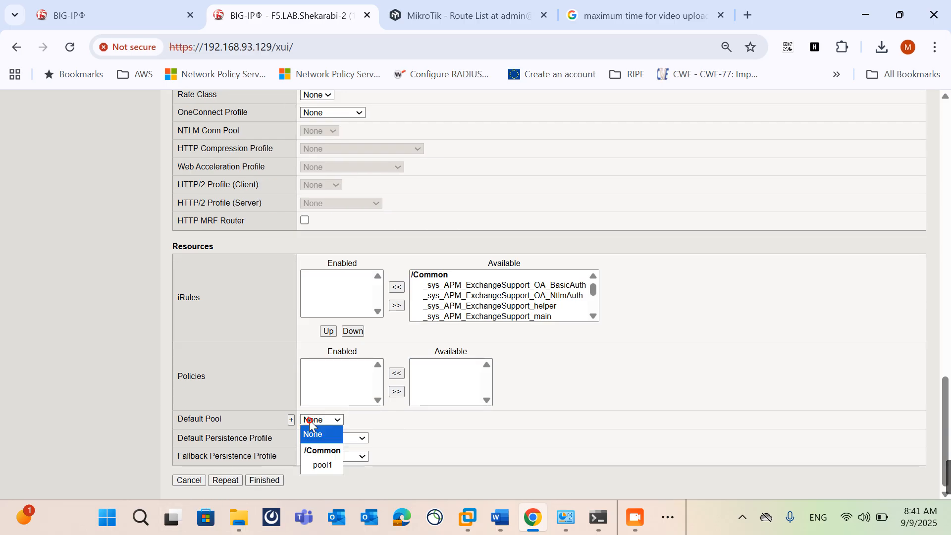
pyautogui.click(323, 464)
pyautogui.click(265, 480)
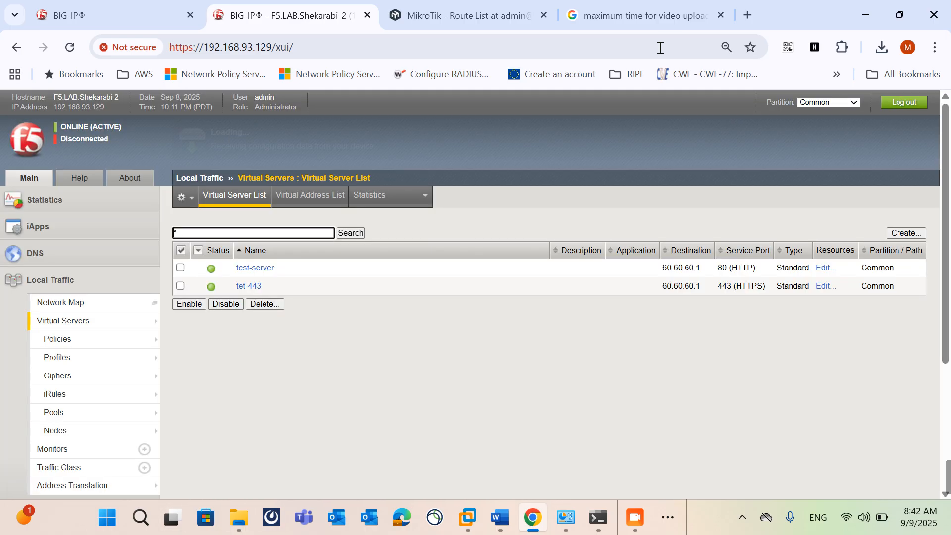
pyautogui.click(618, 6)
pyautogui.click(617, 44)
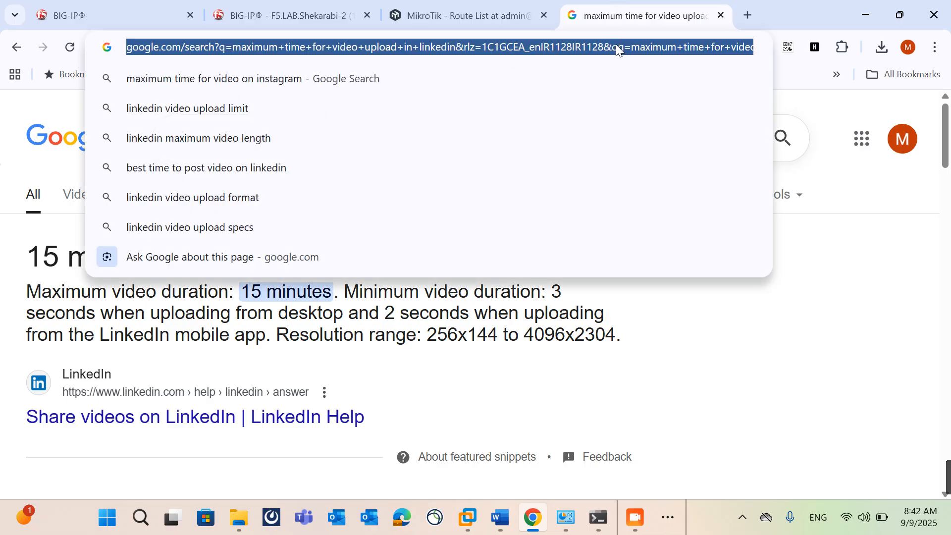
pyautogui.write('606')
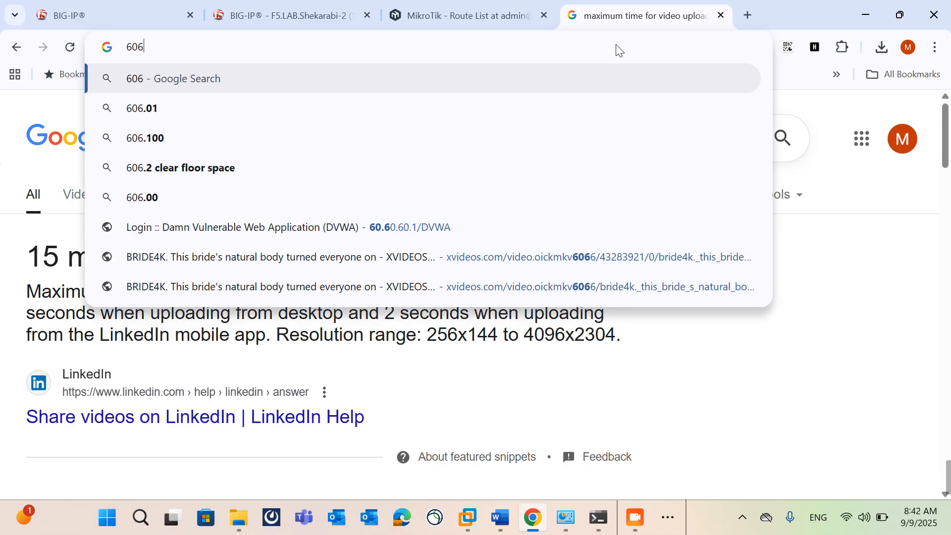
pyautogui.press('BackSpace')
pyautogui.press('BackSpace')
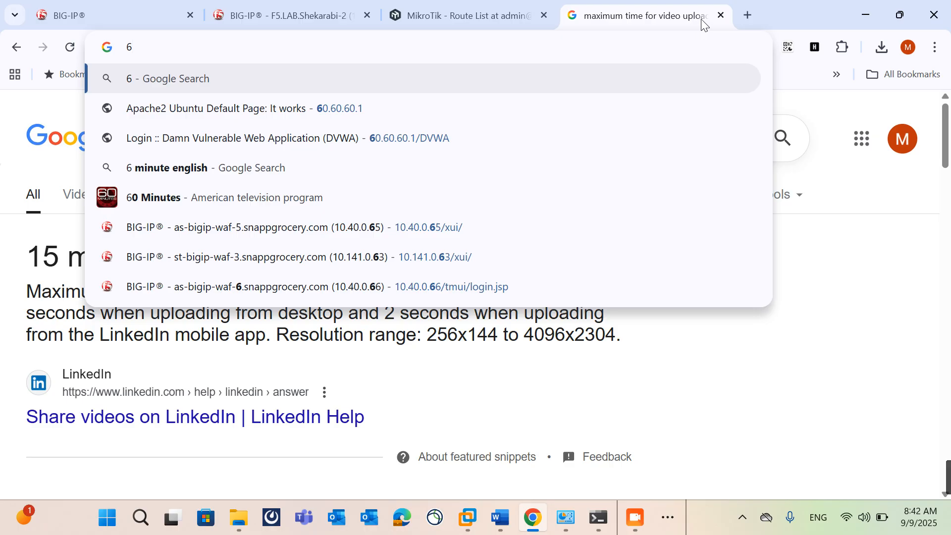
pyautogui.click(719, 16)
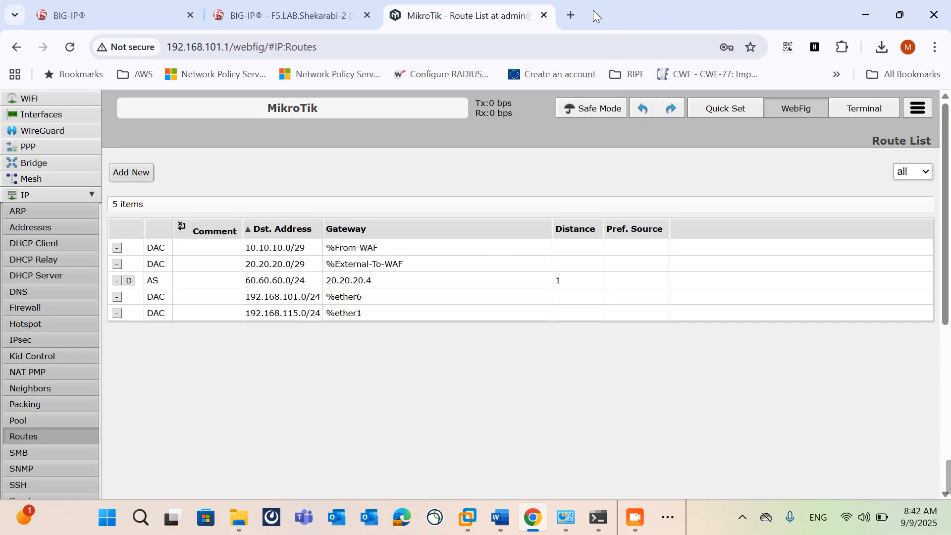
pyautogui.click(575, 14)
pyautogui.write('htt')
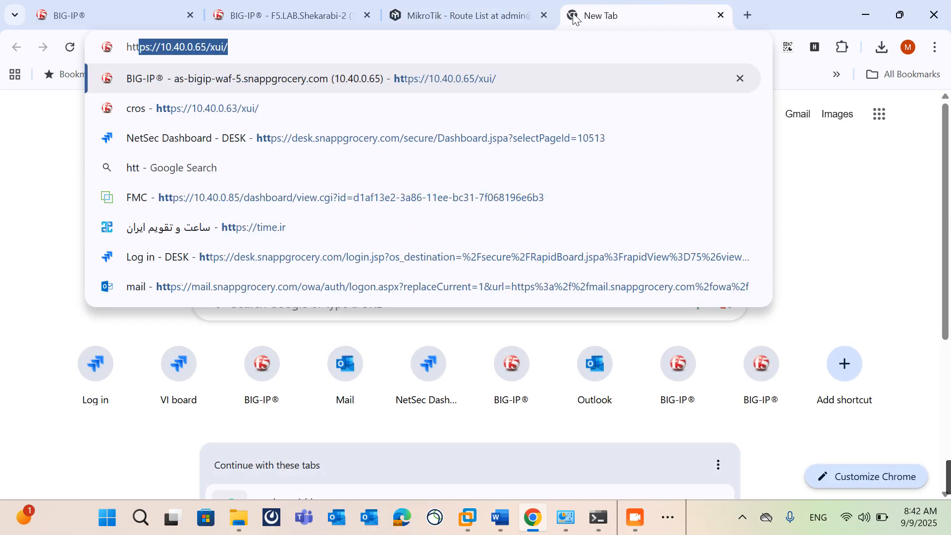
pyautogui.write('ps://')
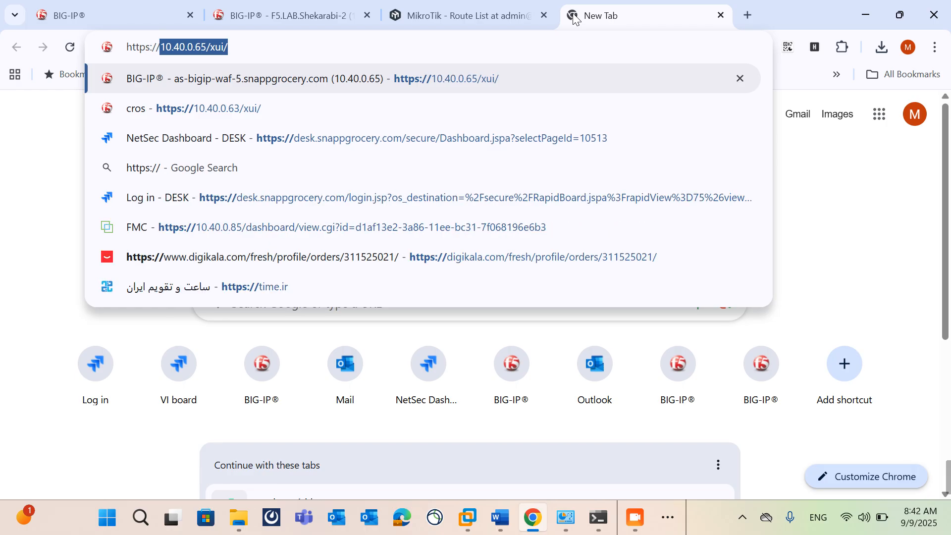
pyautogui.write('60.60.60.')
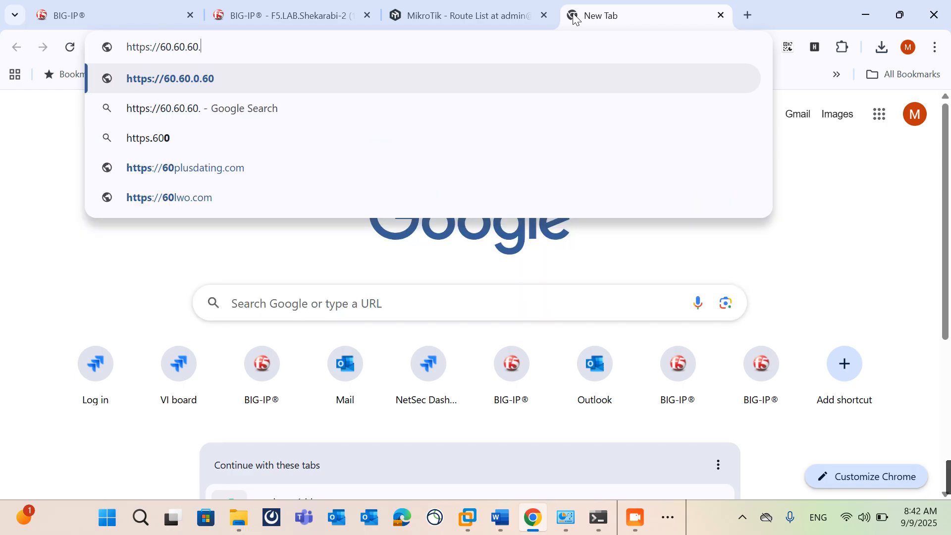
pyautogui.write('1')
pyautogui.press('Return')
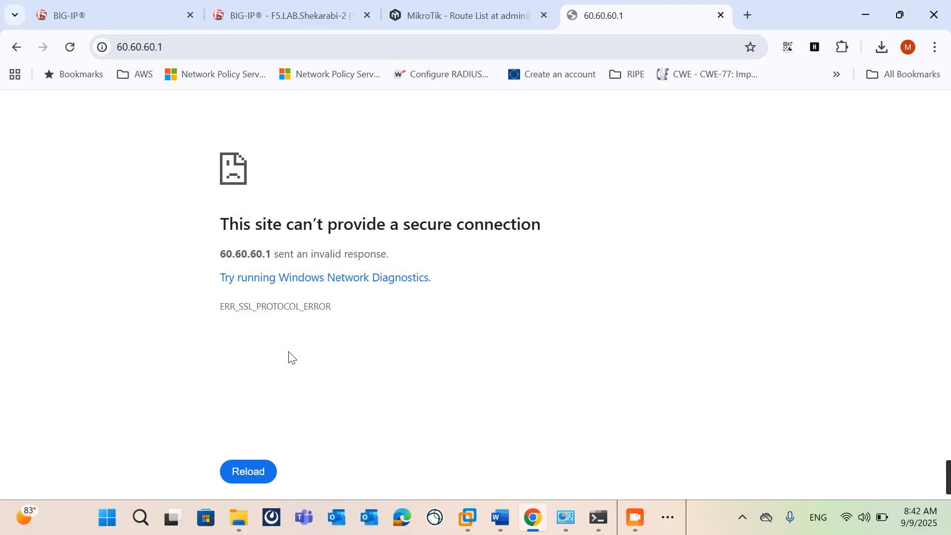
# Step: Return to the BIG-IP administration page and open the SSL certificate list in the system's traffic certificate management
pyautogui.click(272, 19)
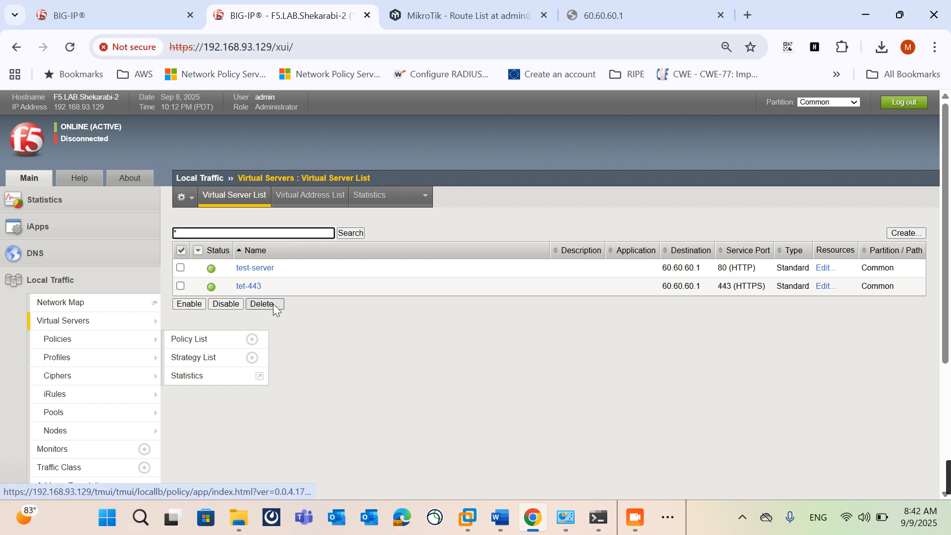
pyautogui.scroll(-4, 93, 403)
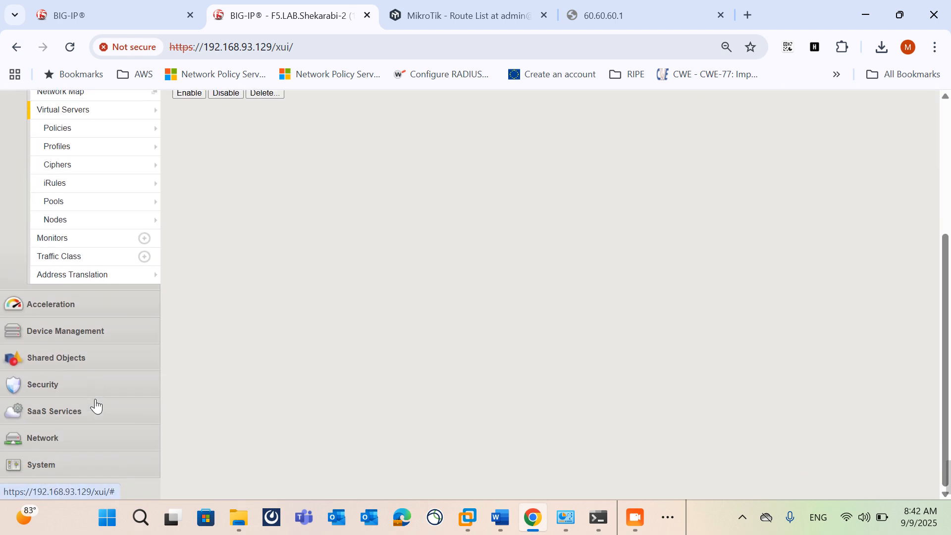
pyautogui.click(44, 468)
pyautogui.scroll(-6, 43, 476)
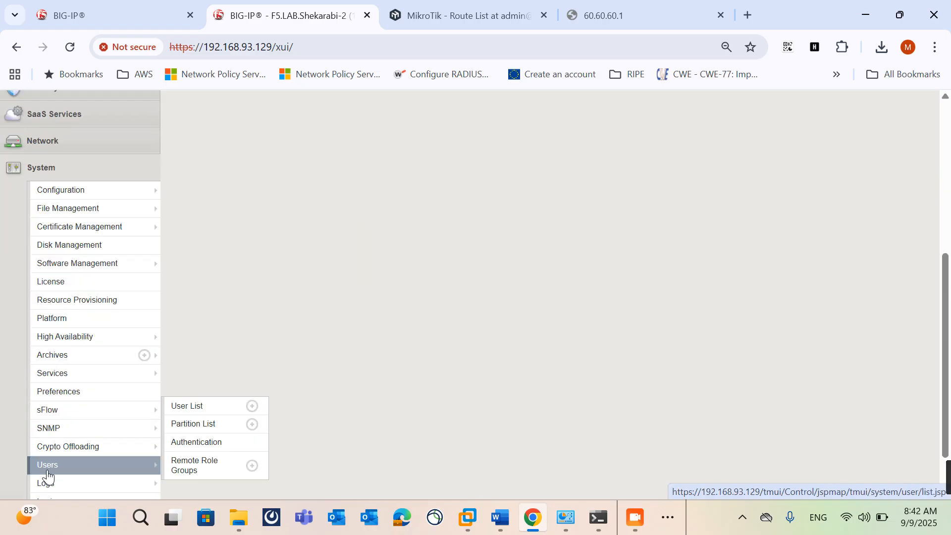
pyautogui.moveTo(99, 233)
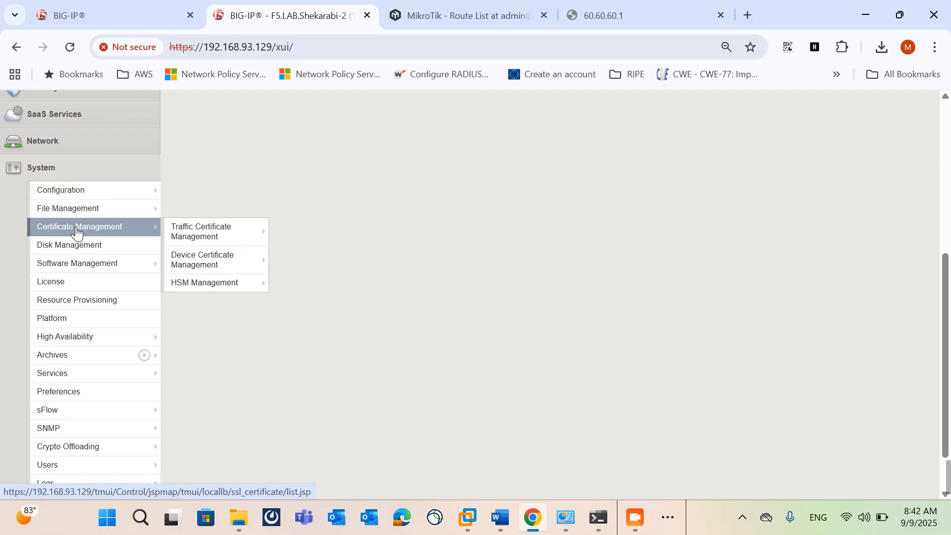
pyautogui.click(142, 235)
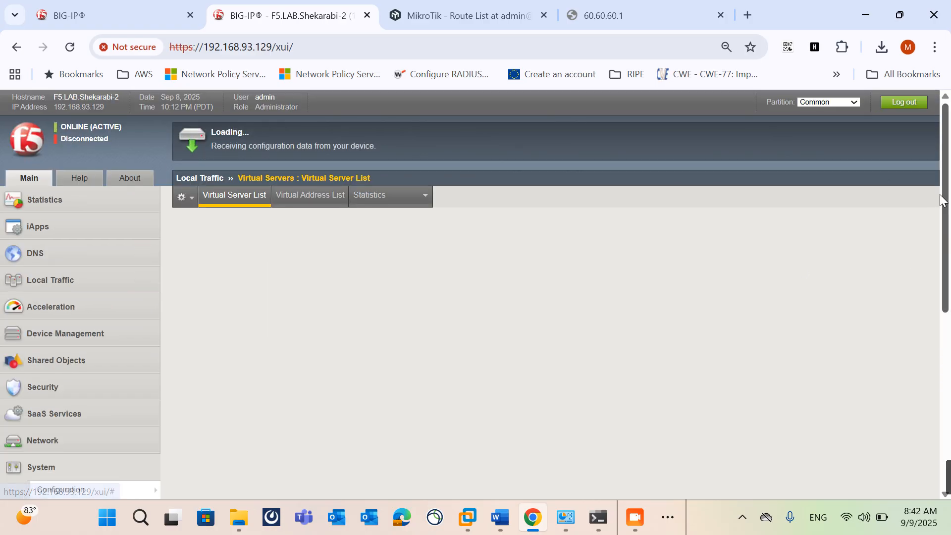
# Step: Start an SSL import of type Certificate and name the new certificate myserver.ir
pyautogui.click(864, 231)
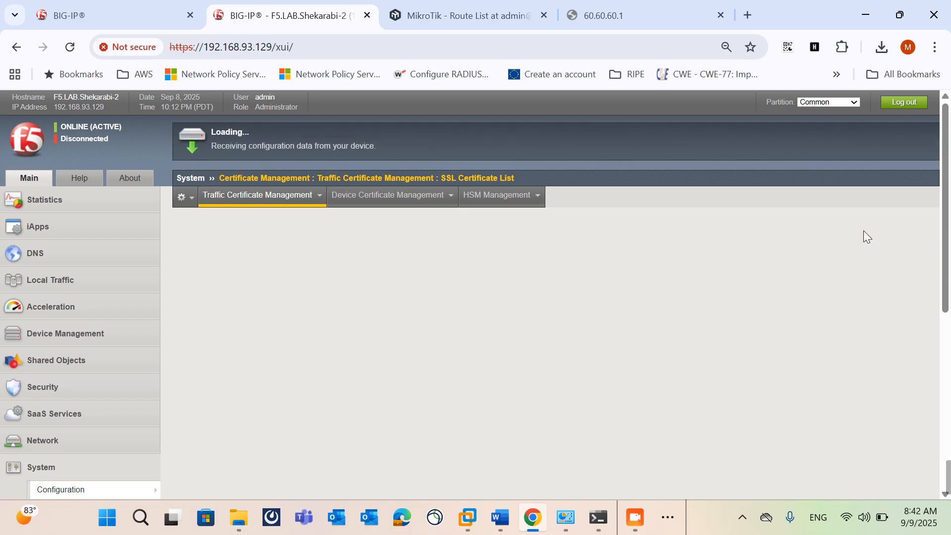
pyautogui.click(347, 231)
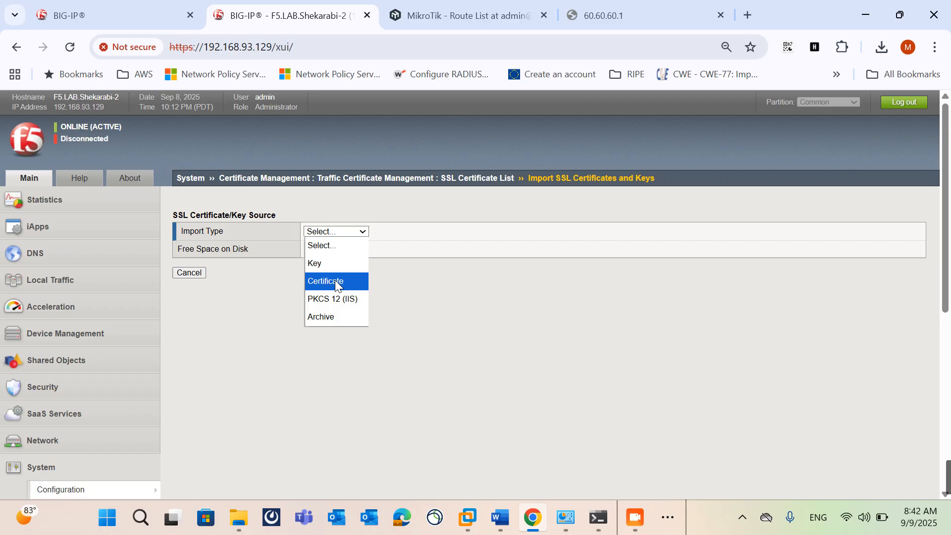
pyautogui.click(335, 280)
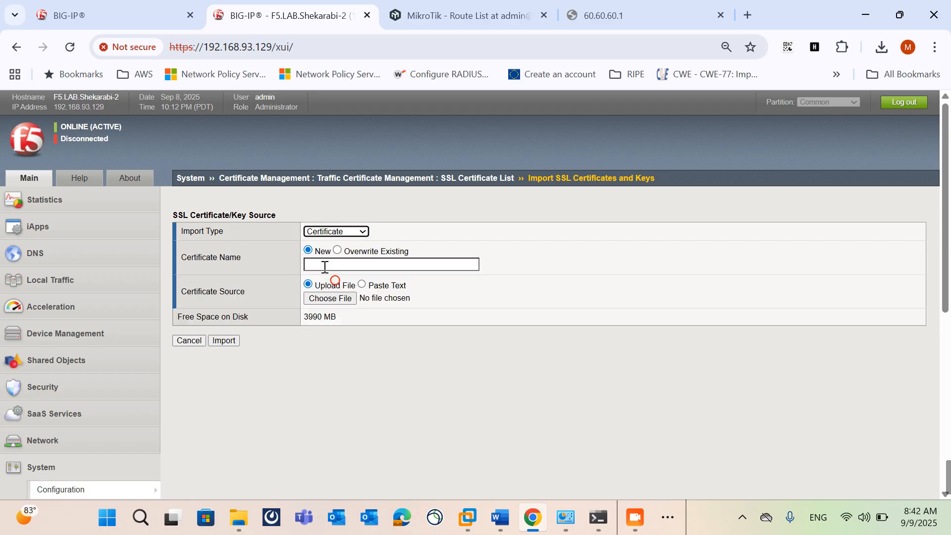
pyautogui.click(346, 264)
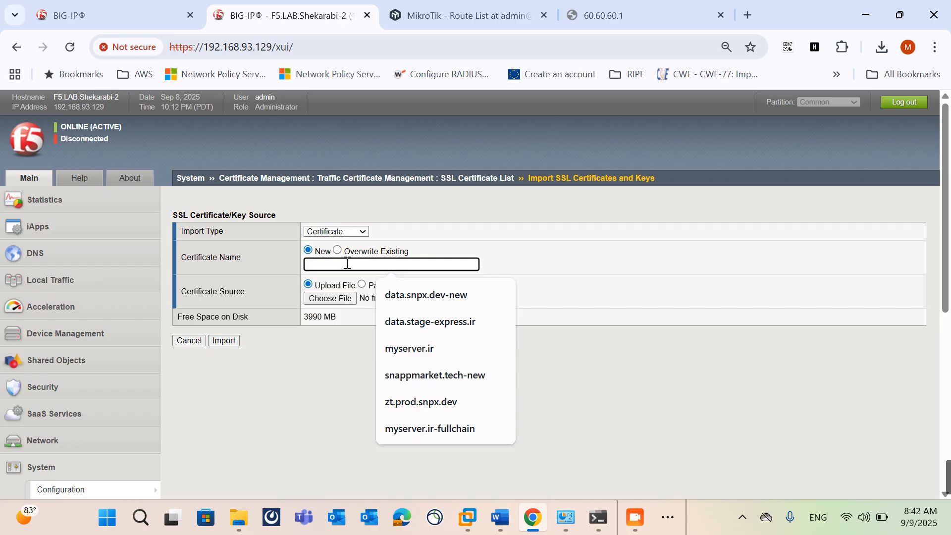
pyautogui.write('myserver.ir')
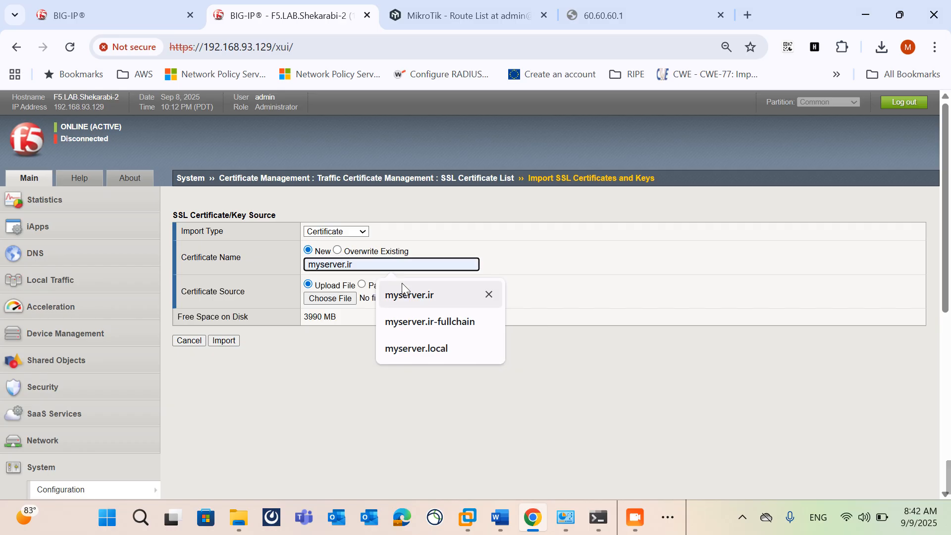
pyautogui.click(409, 295)
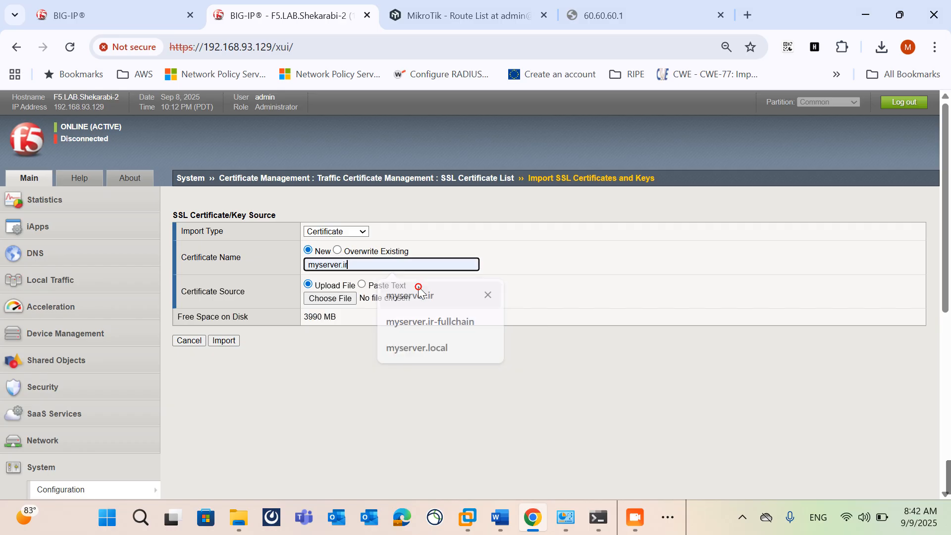
# Step: Choose myserver.ir-cert from Desktop > F5-My Course > Cert > New folder as the certificate source and import it
pyautogui.click(319, 299)
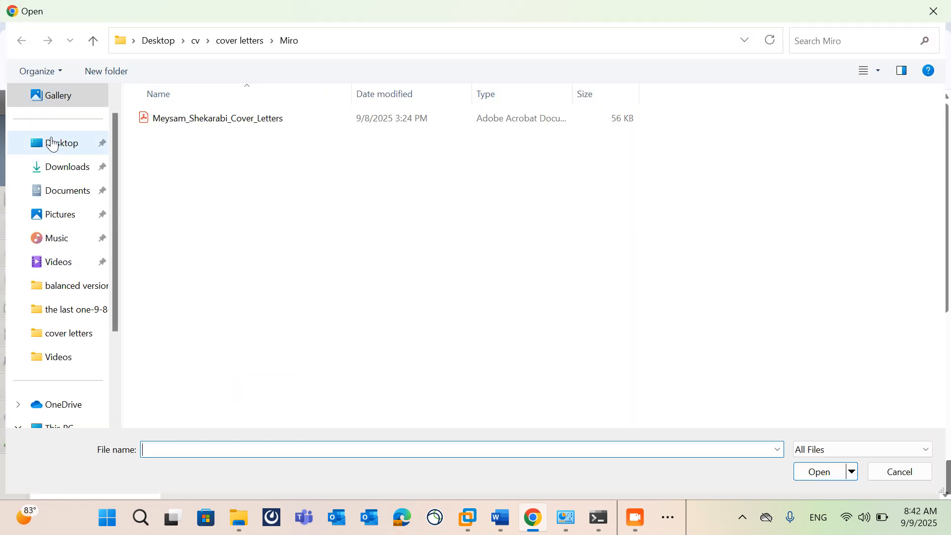
pyautogui.click(53, 144)
pyautogui.click(207, 289)
pyautogui.doubleClick(208, 311)
pyautogui.doubleClick(198, 124)
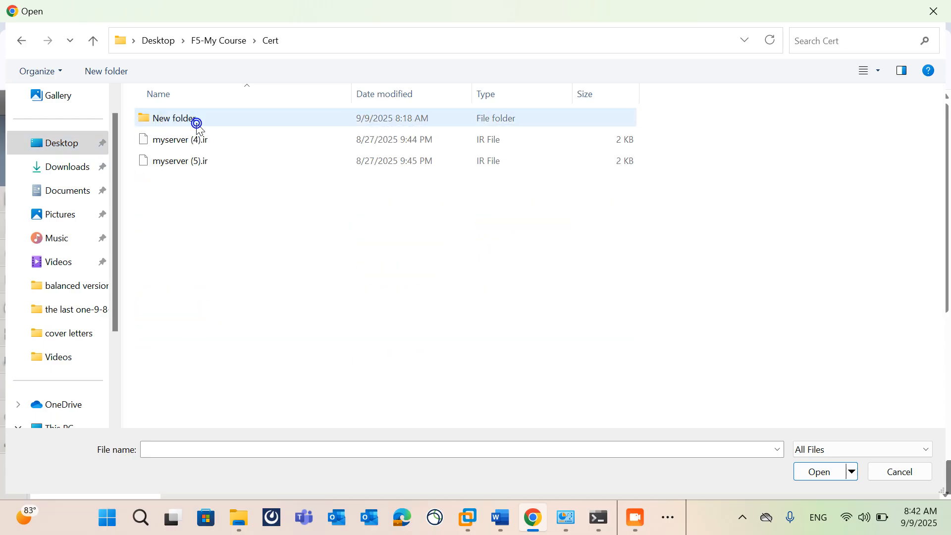
pyautogui.doubleClick(193, 122)
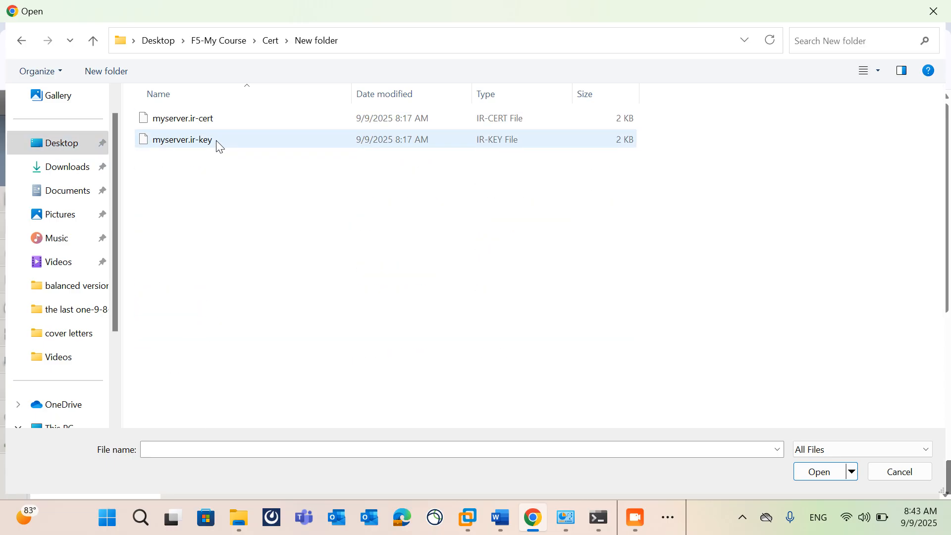
pyautogui.doubleClick(227, 119)
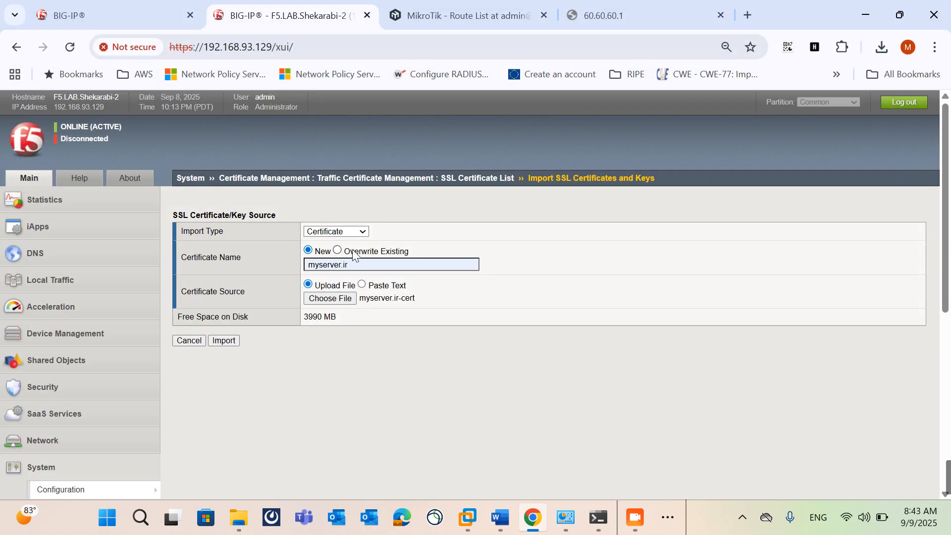
pyautogui.click(214, 341)
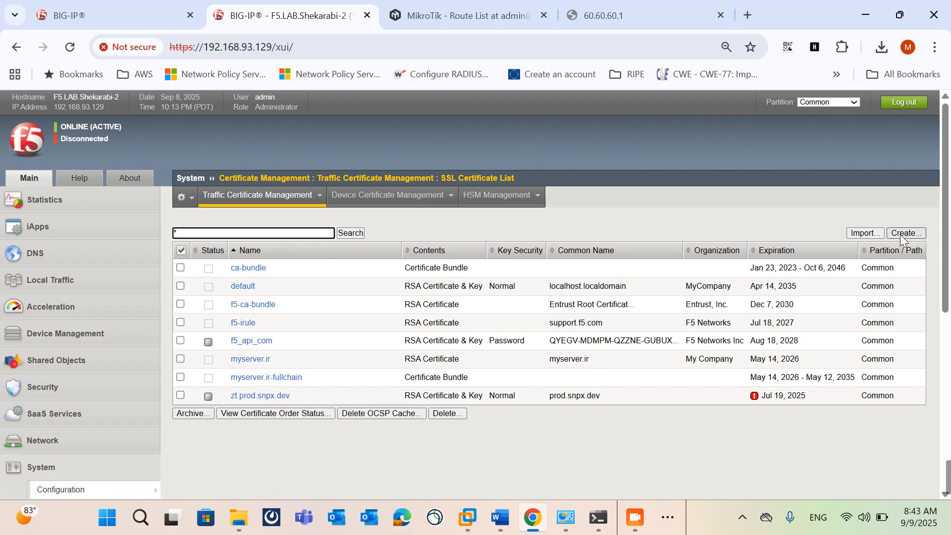
# Step: Start another SSL import, this time of type Key, and name the new key myserver.ir
pyautogui.click(862, 234)
pyautogui.click(335, 231)
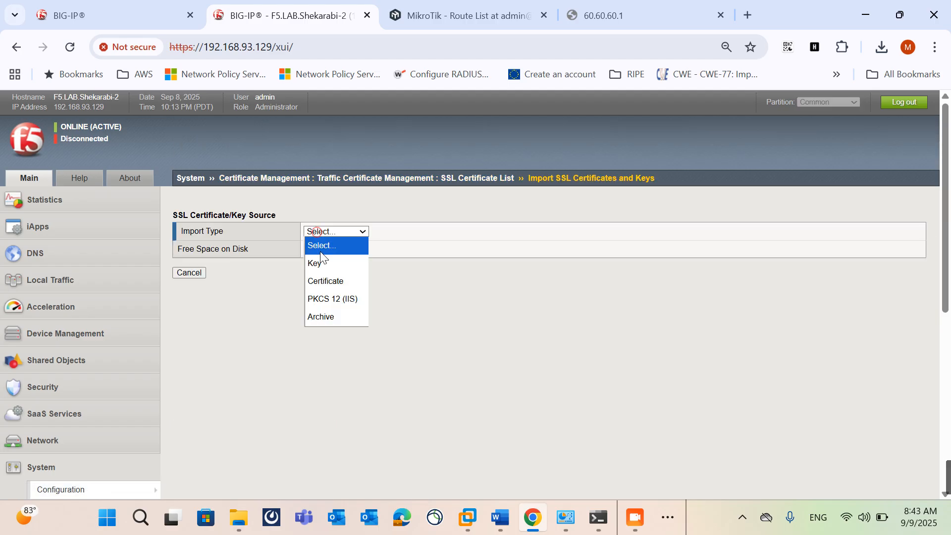
pyautogui.click(322, 261)
pyautogui.click(346, 269)
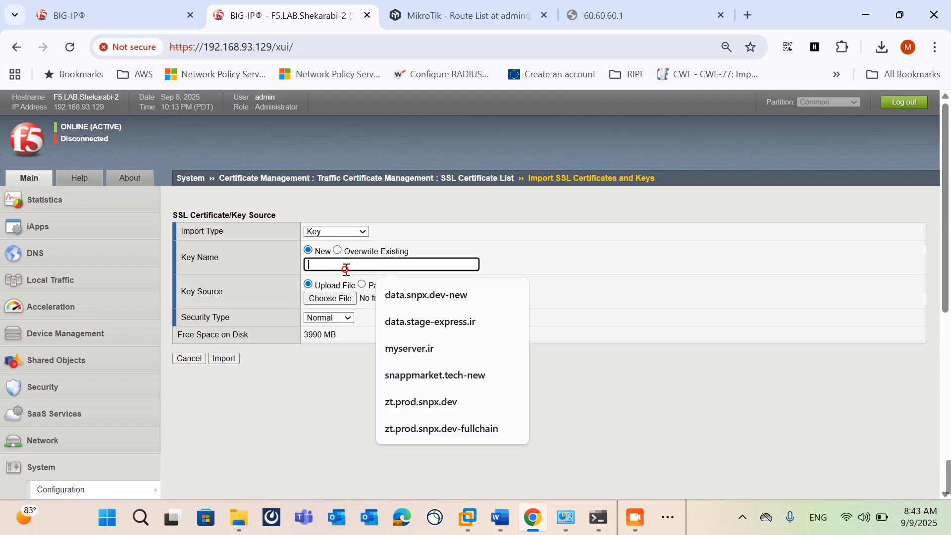
pyautogui.write('myser')
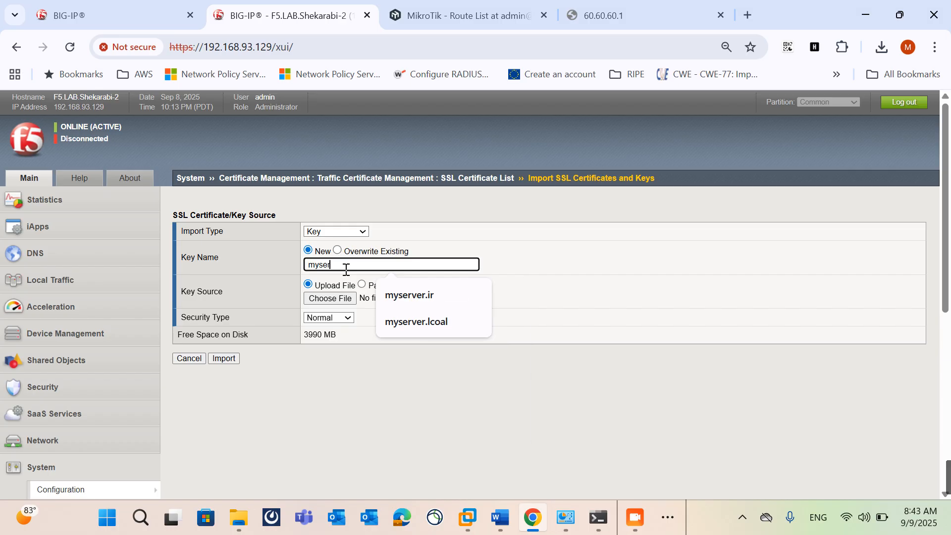
pyautogui.write('ver.ir')
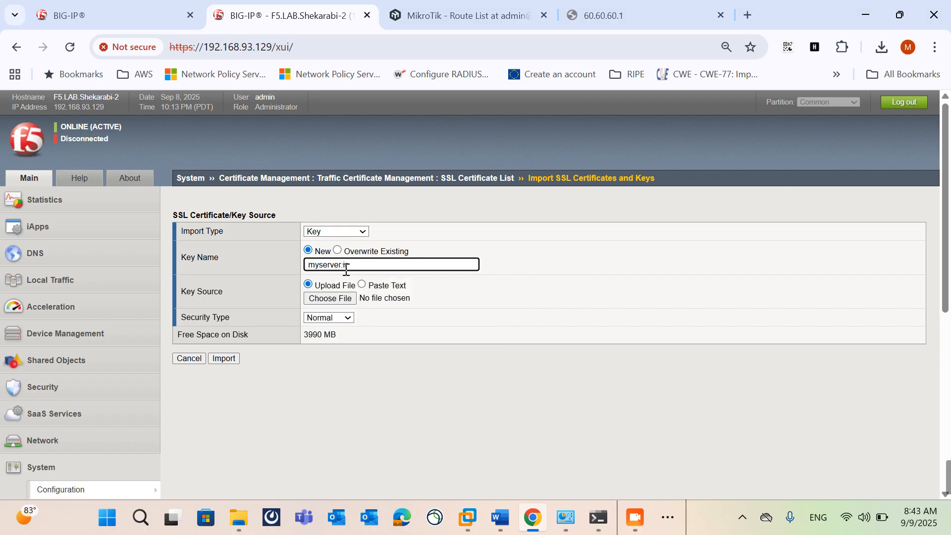
# Step: Choose myserver.ir-key from Desktop > F5-My Course > Cert > New folder as the key source and import it
pyautogui.click(330, 299)
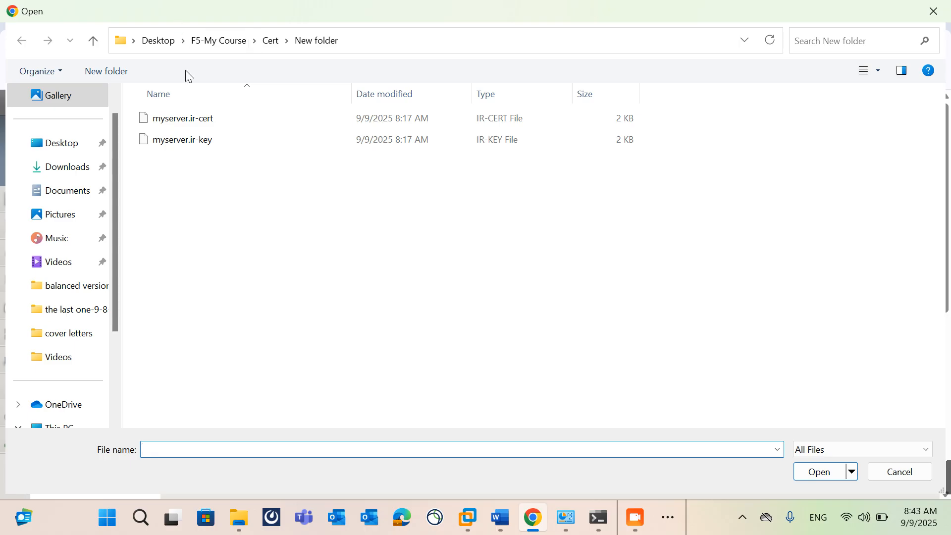
pyautogui.doubleClick(213, 141)
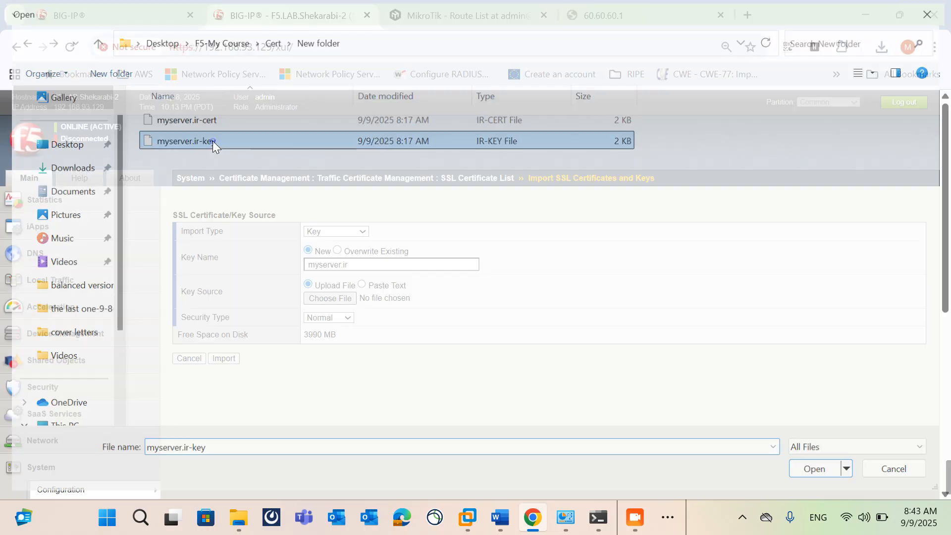
pyautogui.click(235, 357)
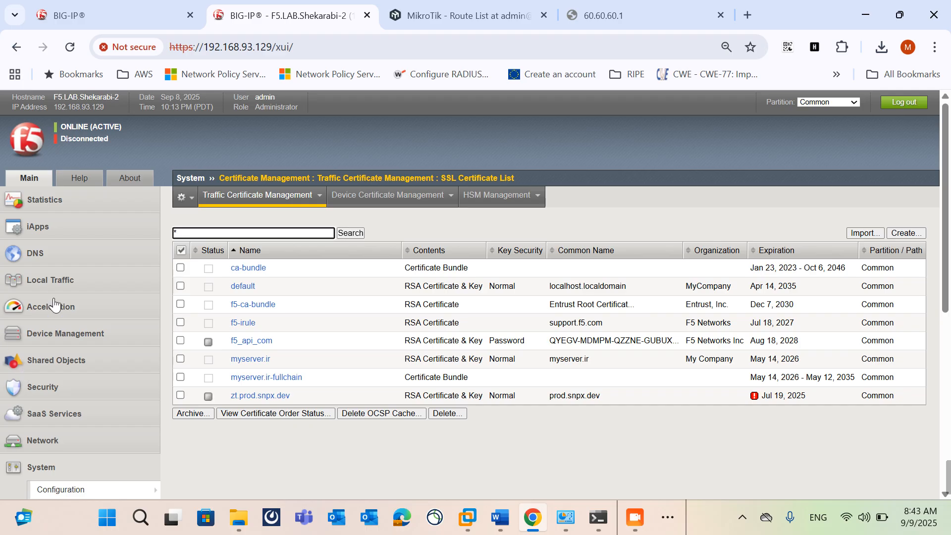
# Step: Start a new client SSL profile under the local traffic profiles and name it myserver.ir, keeping clientssl as parent
pyautogui.moveTo(49, 280)
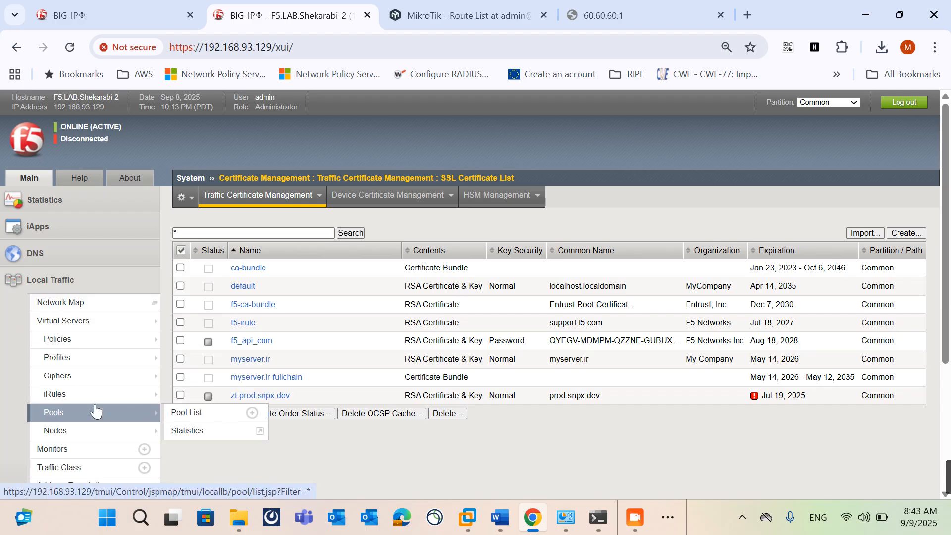
pyautogui.scroll(-1, 78, 378)
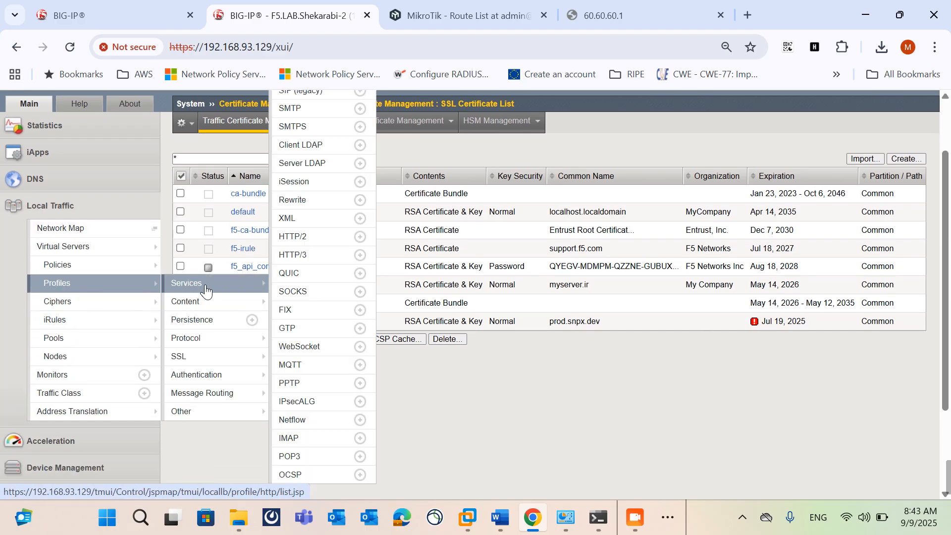
pyautogui.moveTo(206, 346)
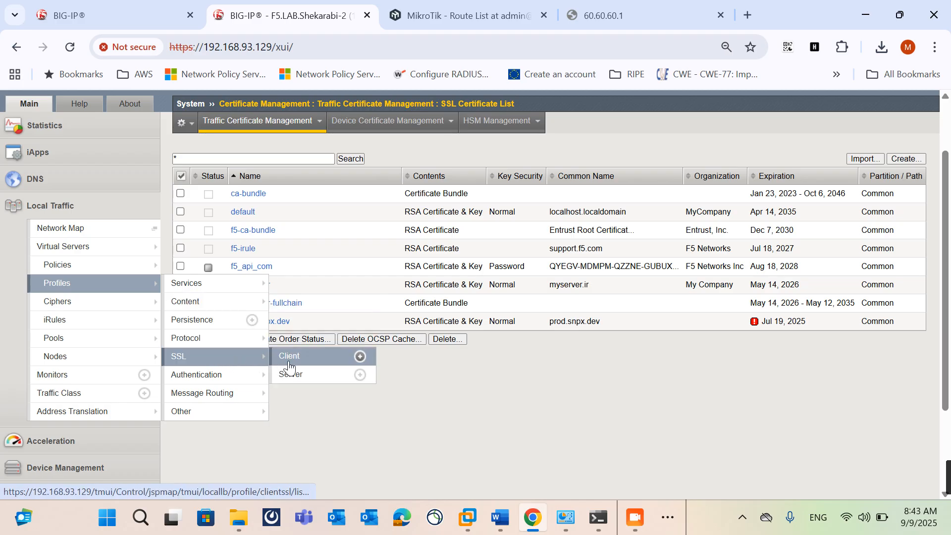
pyautogui.click(291, 357)
pyautogui.click(902, 234)
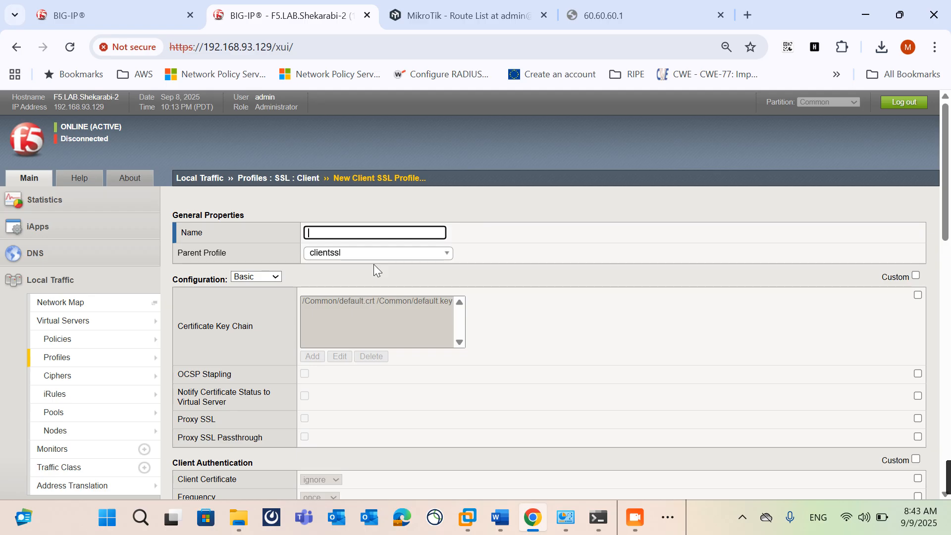
pyautogui.write('myserver')
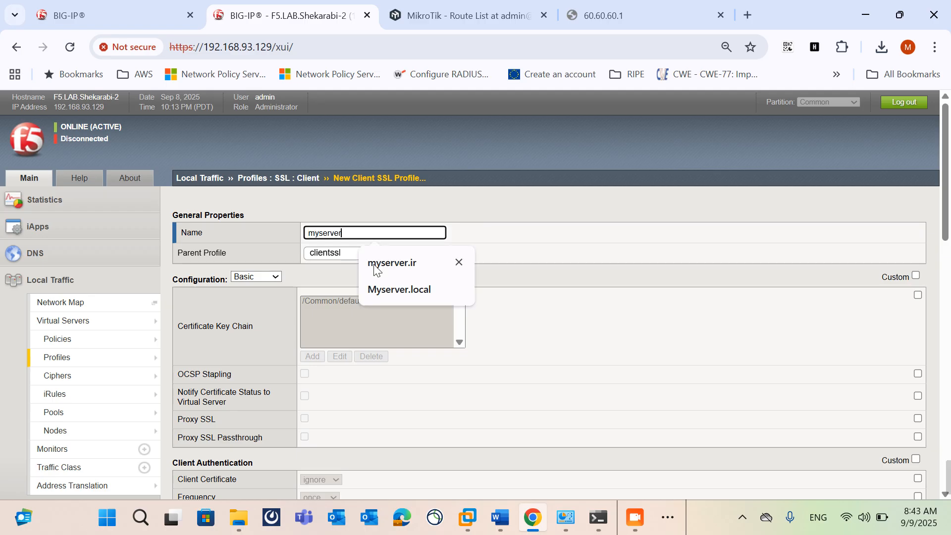
pyautogui.write('.ir')
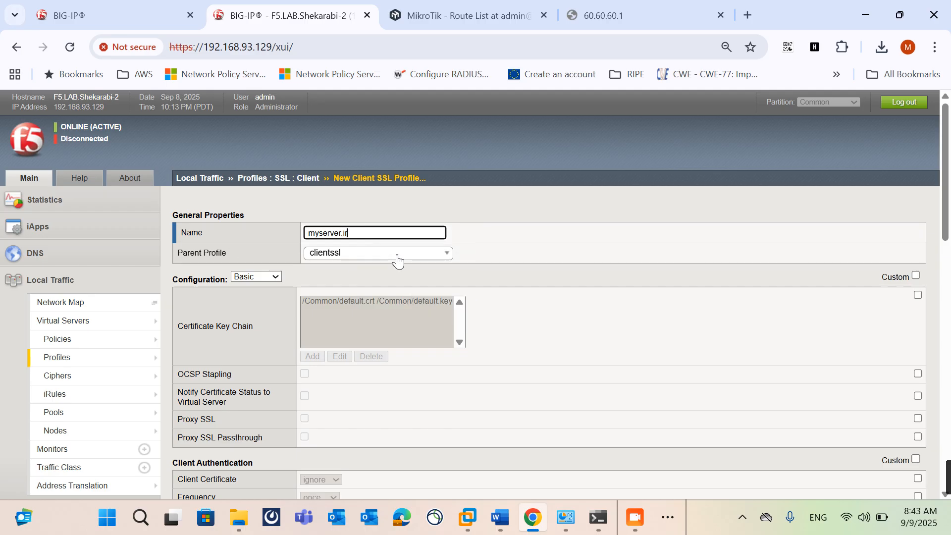
# Step: Enable custom configuration, add a certificate key chain using the myserver.ir certificate and key with chain None, and finish creating the profile
pyautogui.click(915, 276)
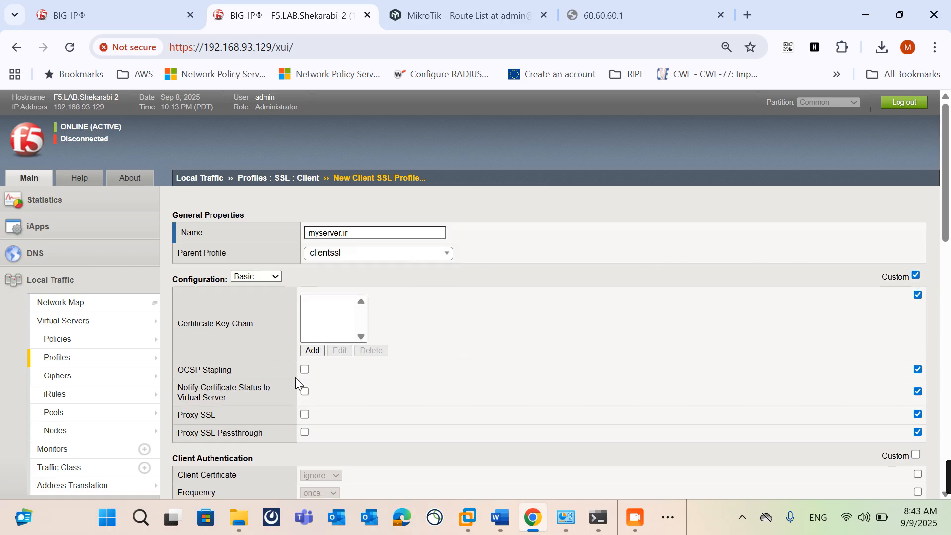
pyautogui.click(313, 352)
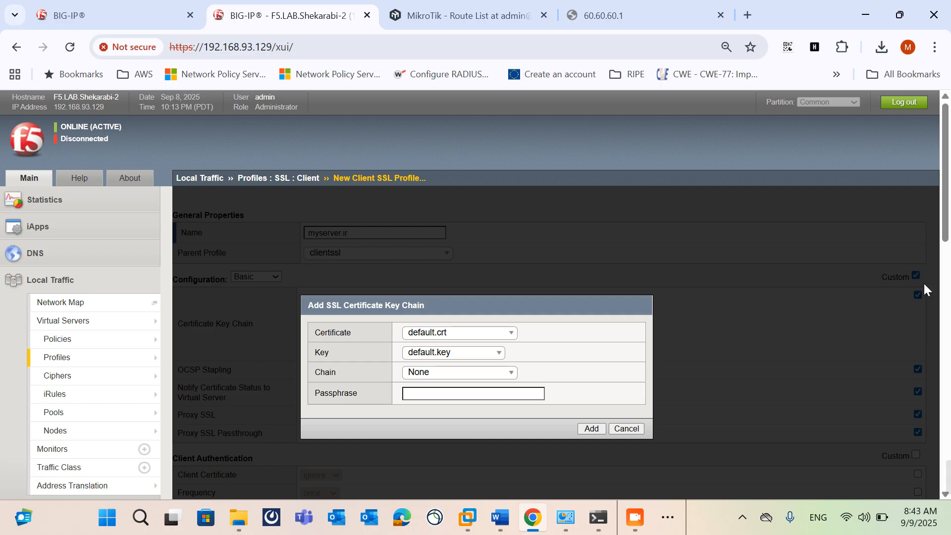
pyautogui.click(466, 333)
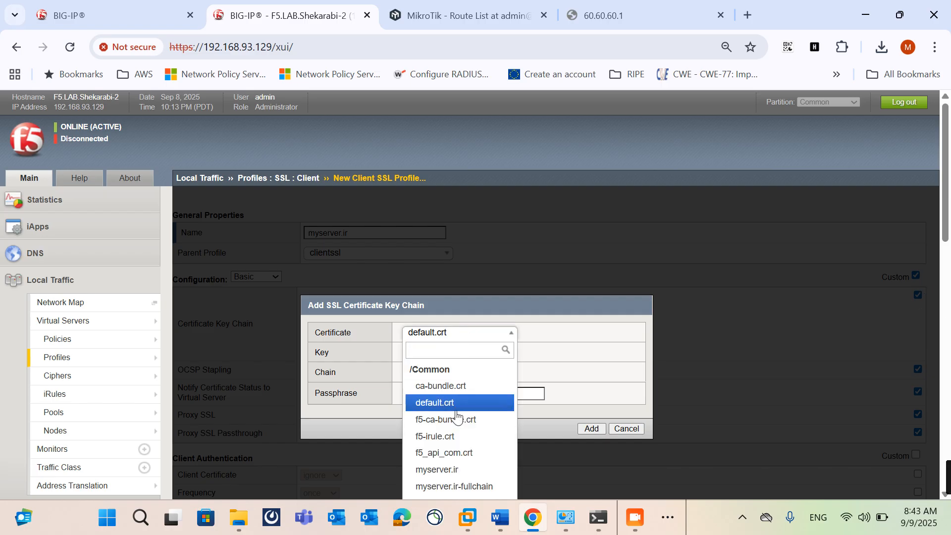
pyautogui.click(460, 470)
pyautogui.click(456, 353)
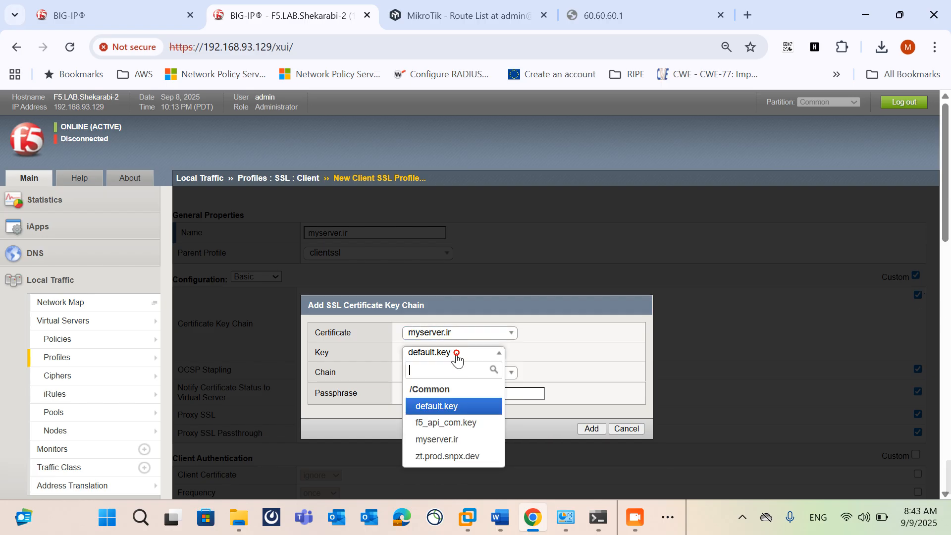
pyautogui.click(461, 440)
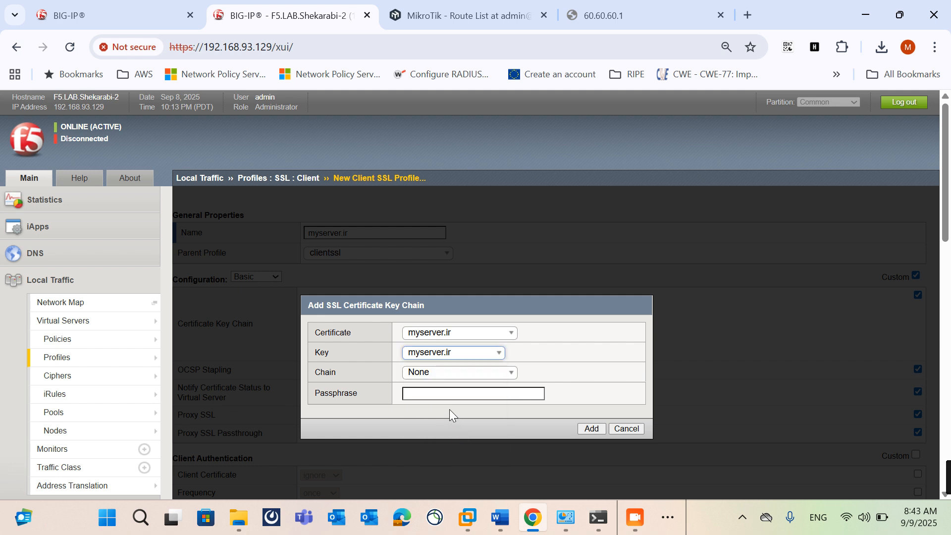
pyautogui.click(449, 377)
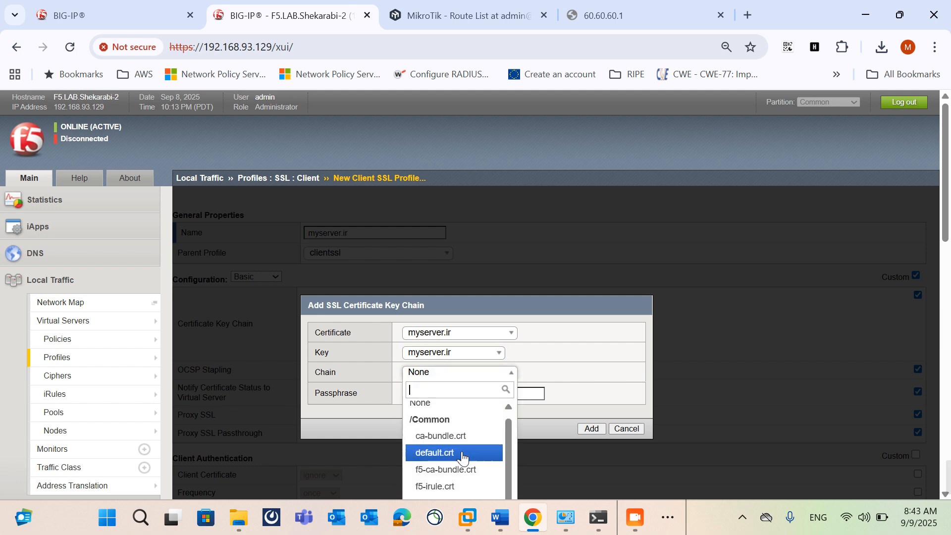
pyautogui.click(585, 347)
pyautogui.click(588, 429)
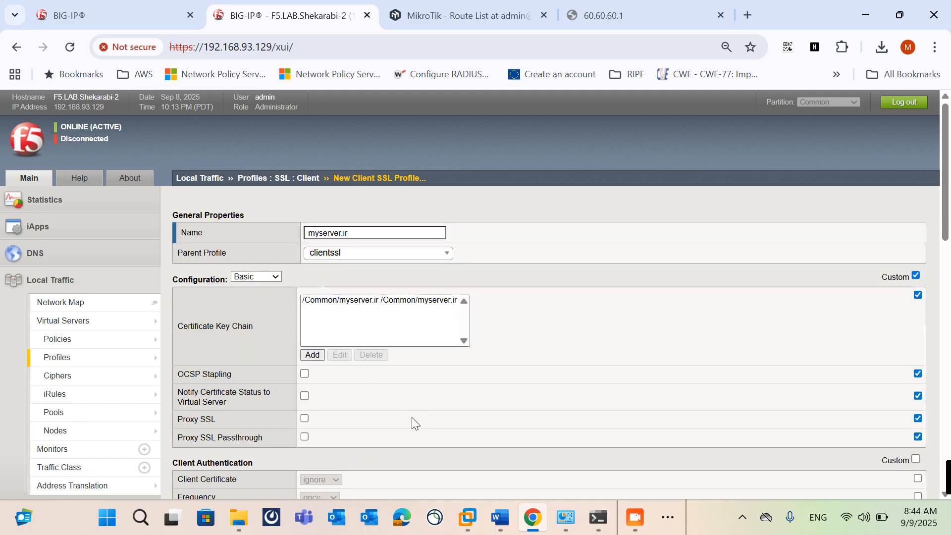
pyautogui.scroll(-10, 410, 419)
pyautogui.click(256, 482)
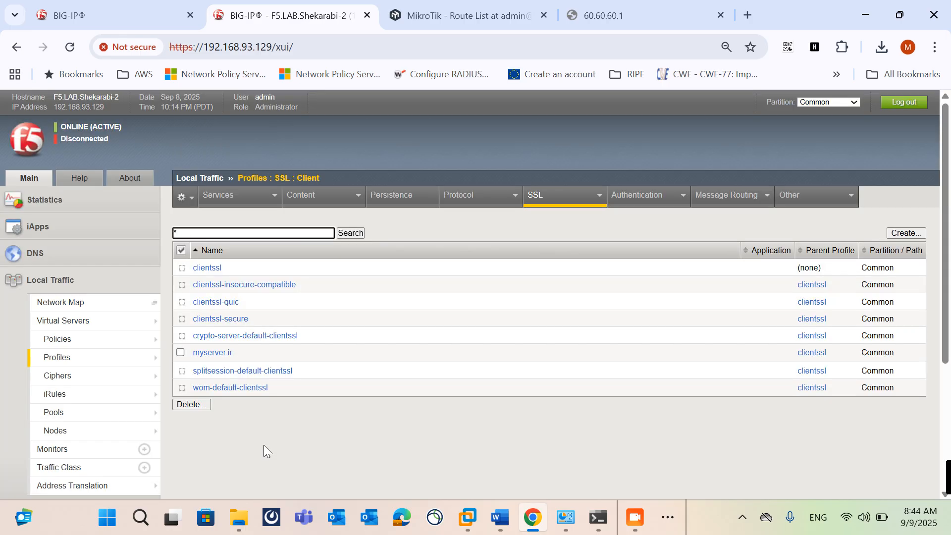
# Step: Switch to Command Prompt and ping myserver.ir to check which address the name resolves to
pyautogui.click(601, 510)
pyautogui.write('ping myserver.ir')
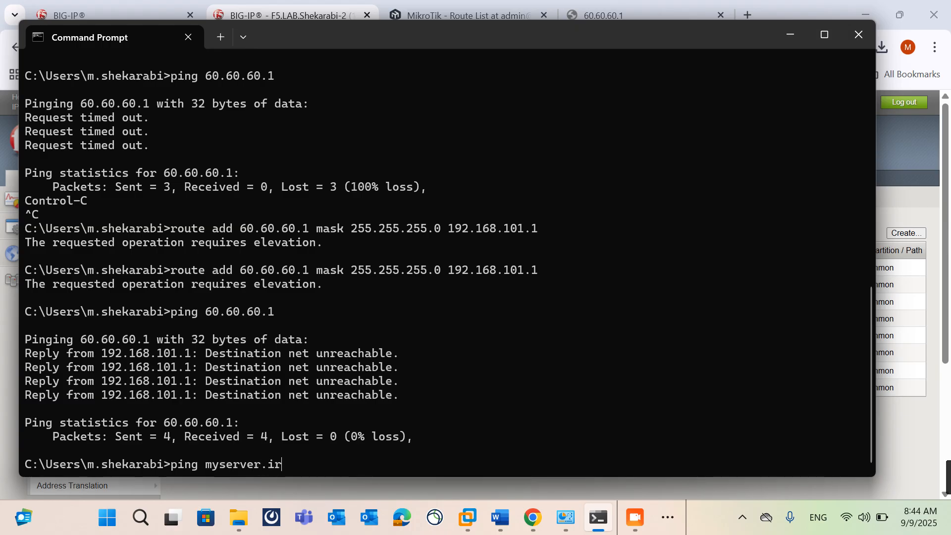
pyautogui.press('Return')
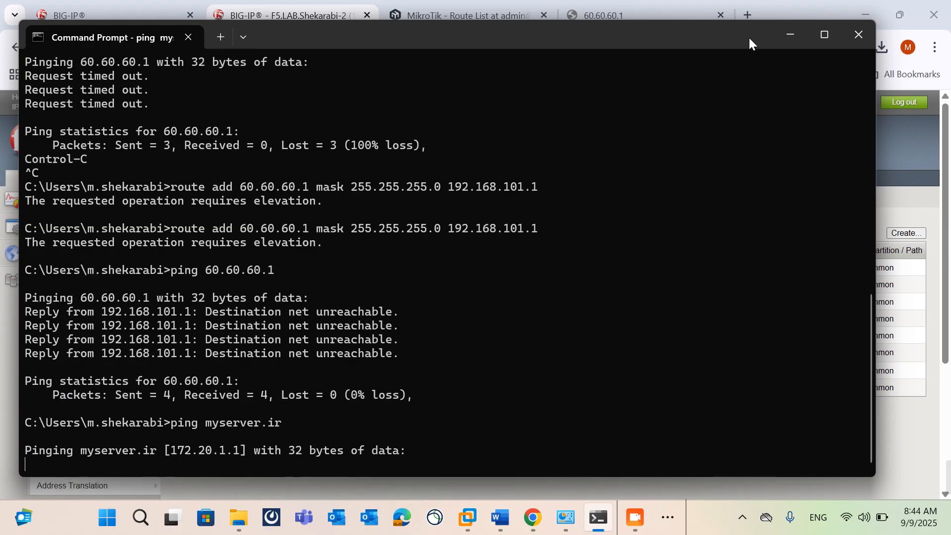
pyautogui.click(777, 37)
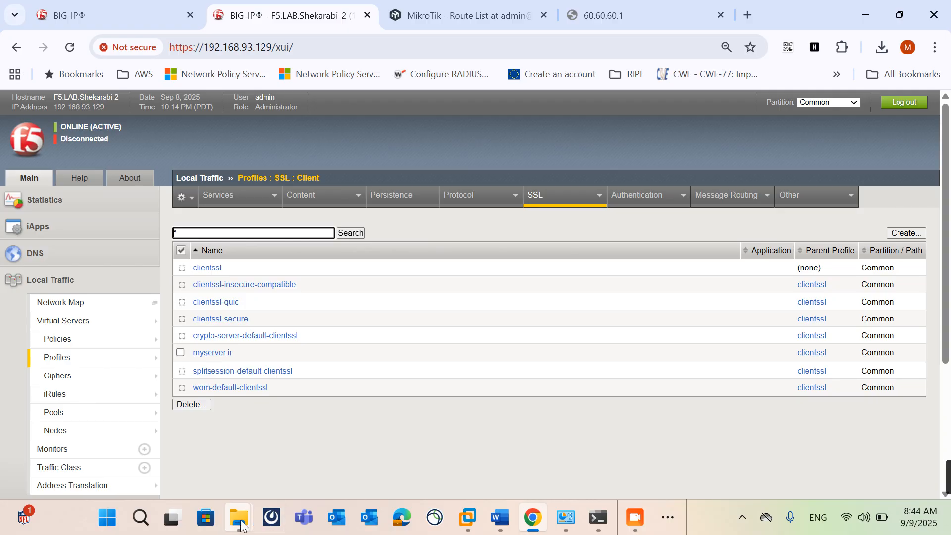
# Step: Switch to File Explorer and find the hosts file in the Desktop folder
pyautogui.moveTo(241, 524)
pyautogui.click(212, 484)
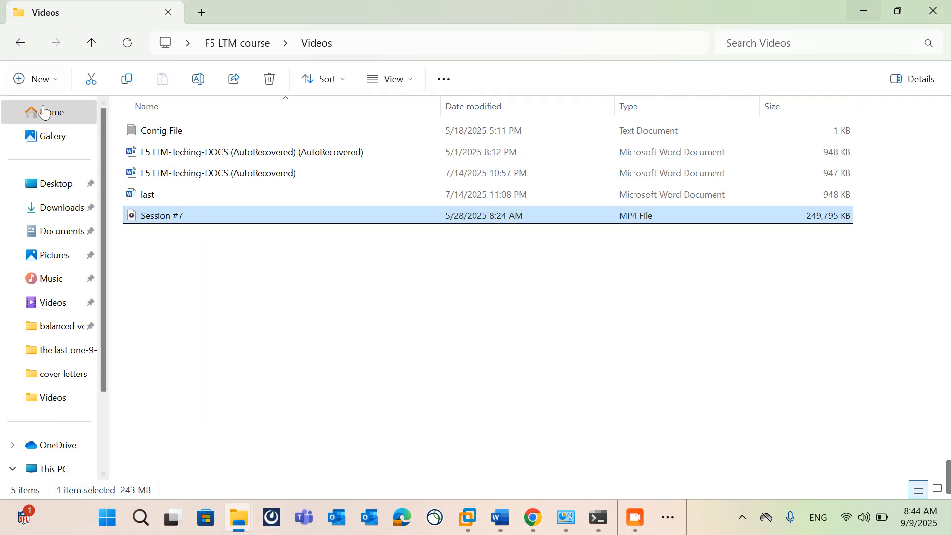
pyautogui.click(45, 179)
pyautogui.click(282, 198)
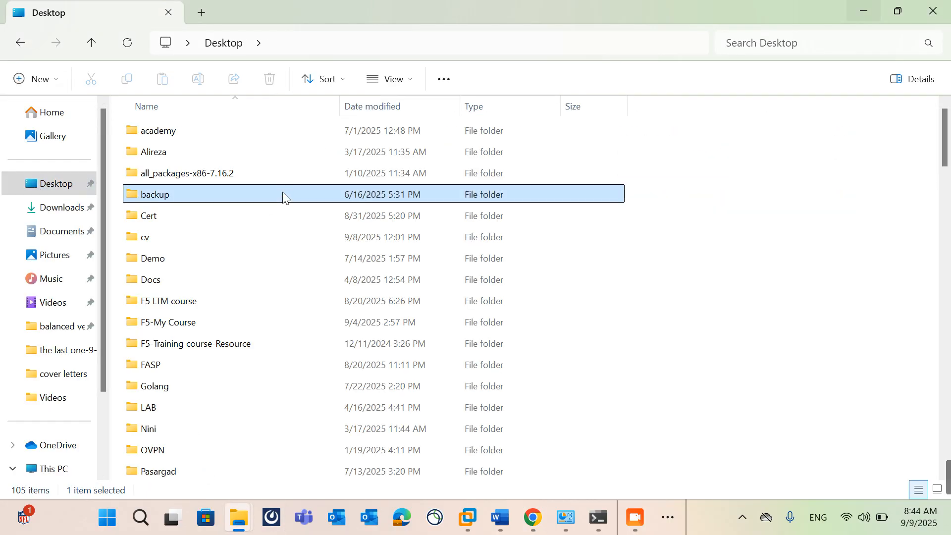
pyautogui.write('hosts')
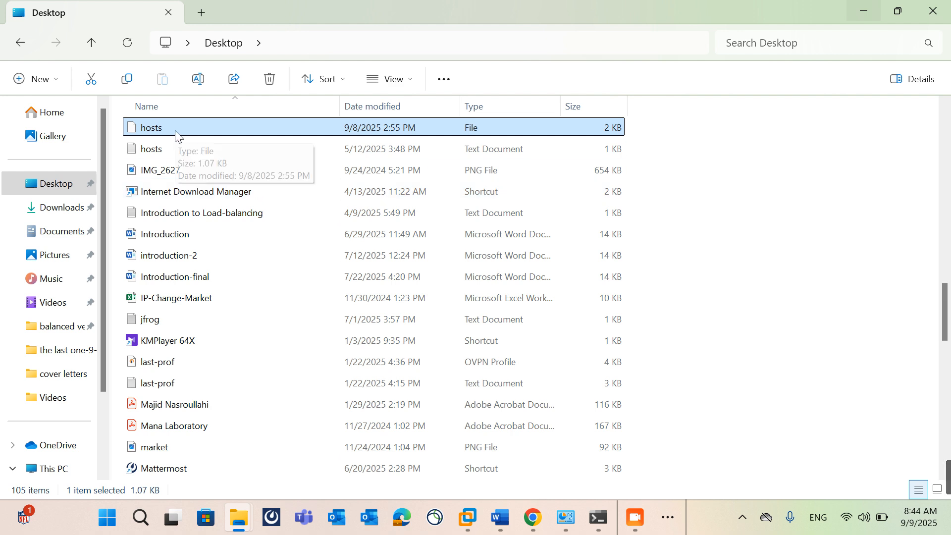
# Step: Open the extensionless hosts file from the Desktop in Notepad
pyautogui.rightClick(167, 131)
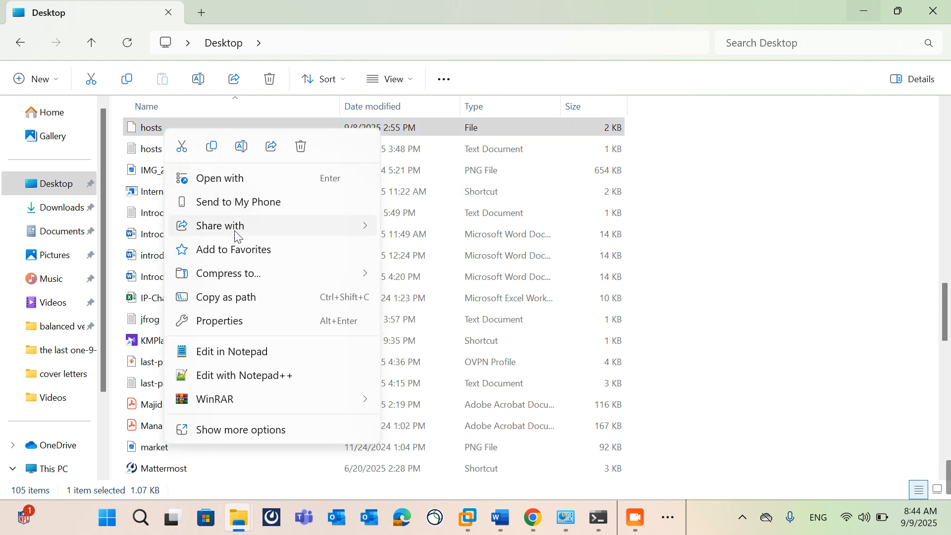
pyautogui.click(226, 182)
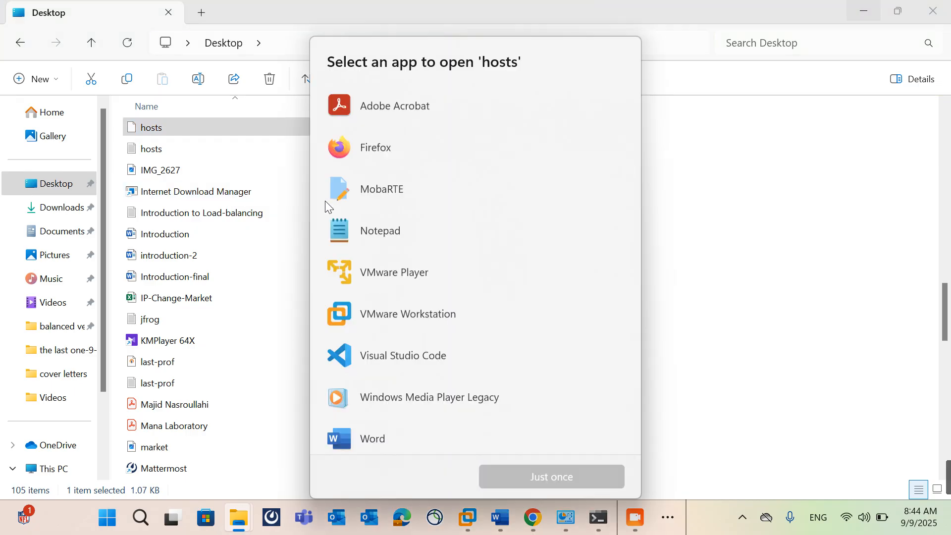
pyautogui.doubleClick(362, 236)
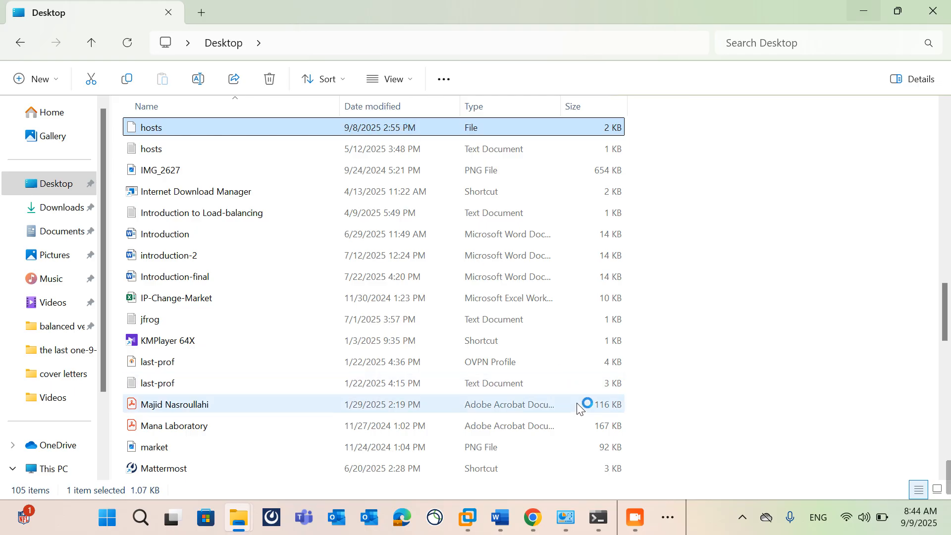
pyautogui.click(630, 527)
pyautogui.click(630, 527)
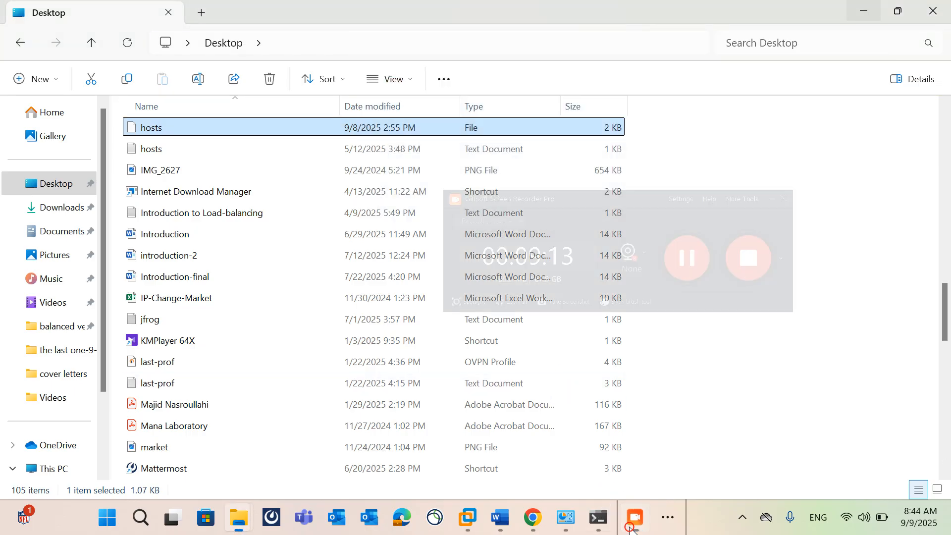
pyautogui.doubleClick(167, 132)
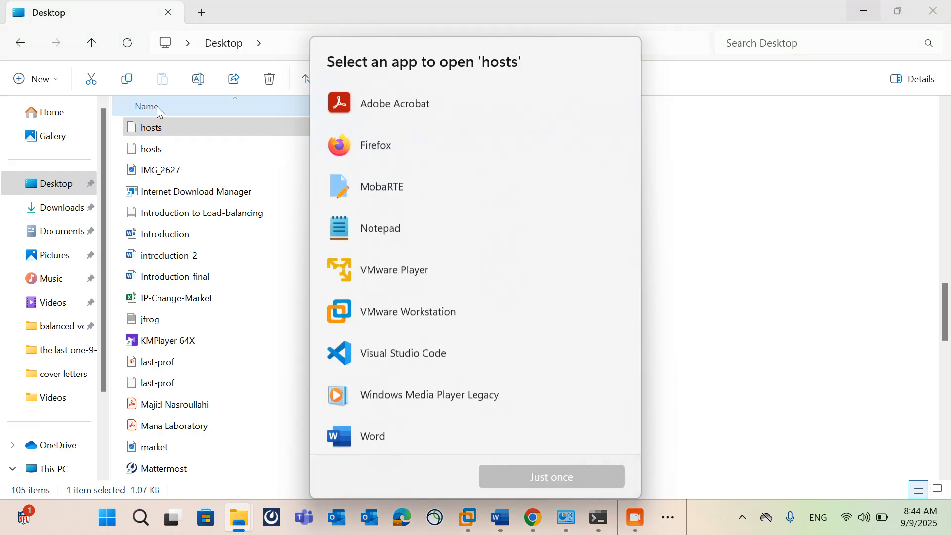
pyautogui.doubleClick(373, 228)
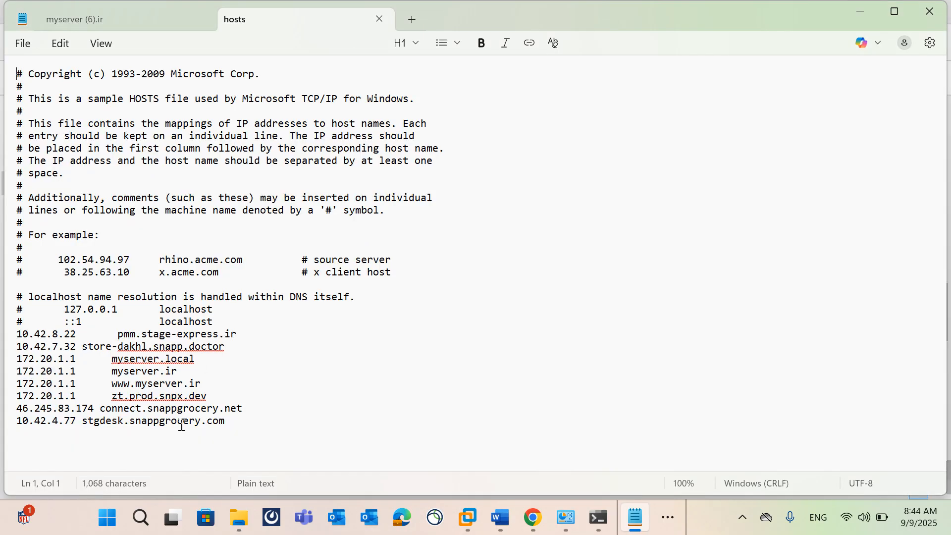
# Step: Change the myserver.ir entry in the hosts file to 60.60.60.1 and save the file
pyautogui.moveTo(78, 373); pyautogui.dragTo(18, 372)
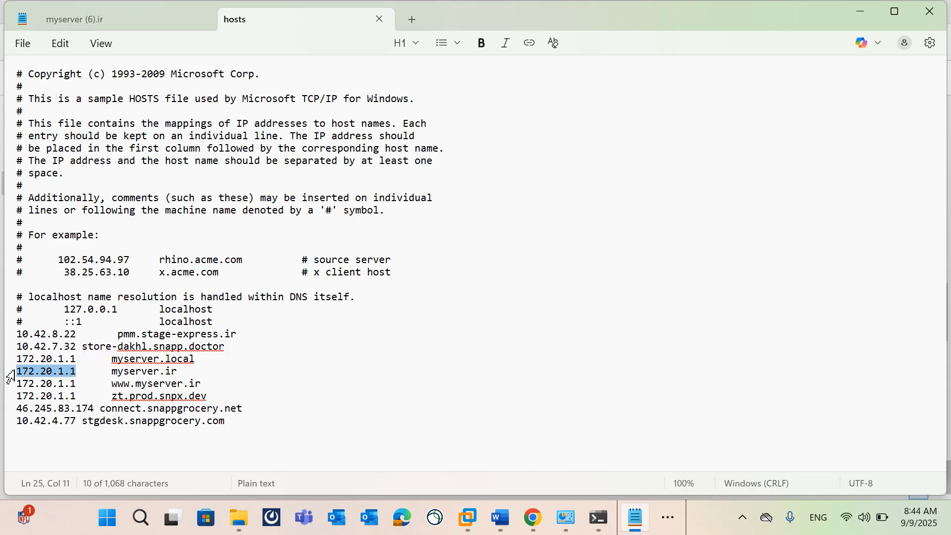
pyautogui.write('60.60.60.')
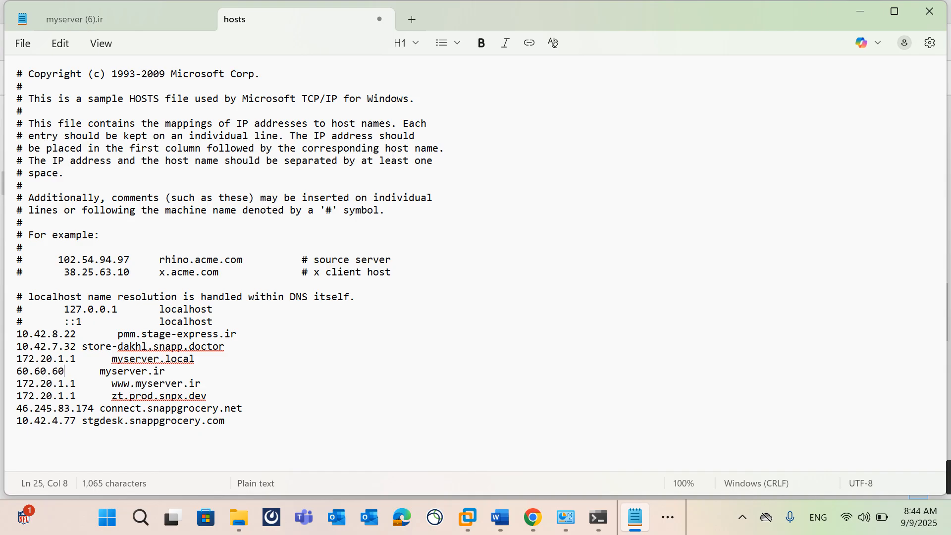
pyautogui.write('1')
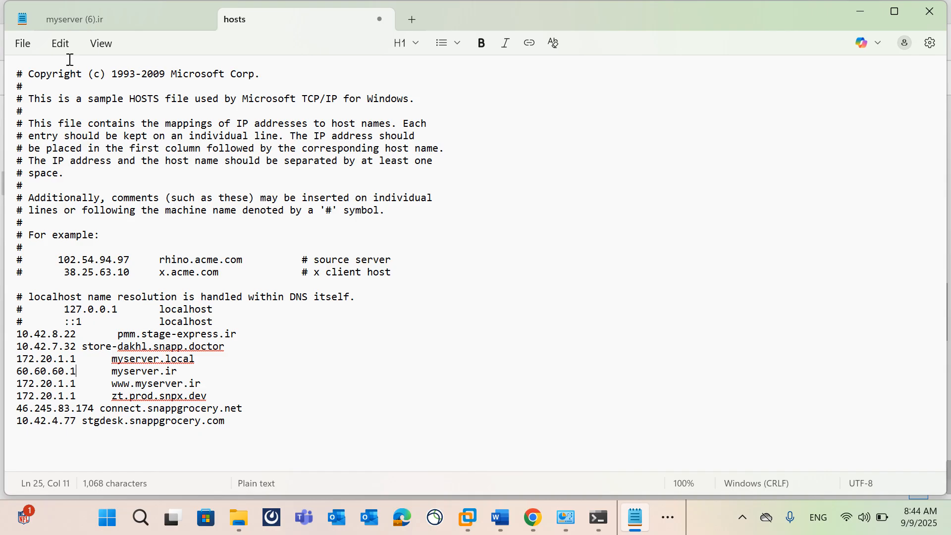
pyautogui.click(23, 44)
pyautogui.click(62, 192)
# Step: Switch to File Explorer, copy the updated extensionless hosts file from the Desktop, and open Local Disk (C:)
pyautogui.click(860, 11)
pyautogui.click(177, 130)
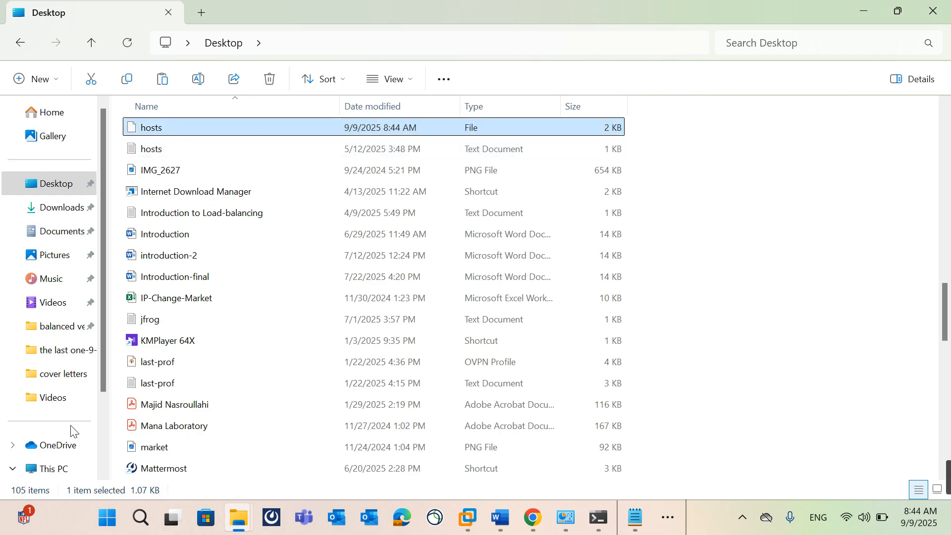
pyautogui.click(62, 468)
pyautogui.doubleClick(210, 155)
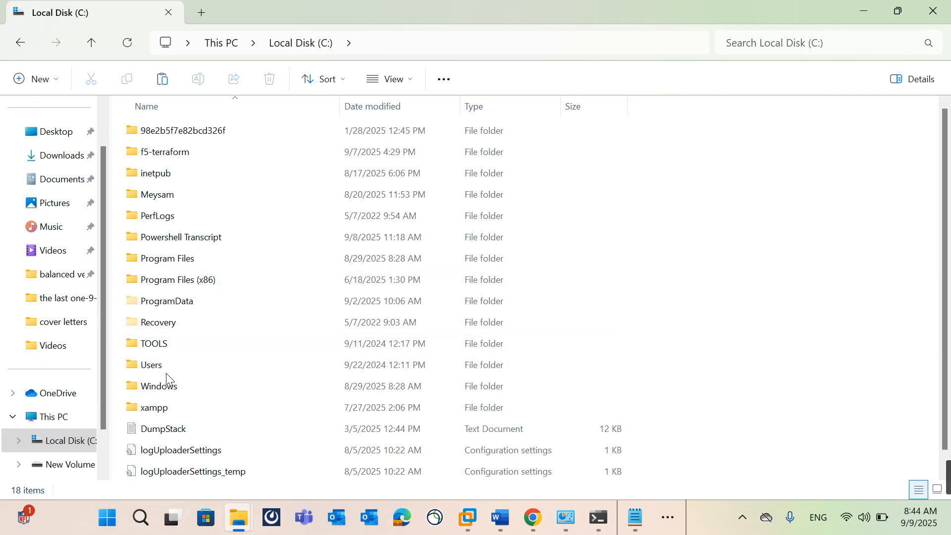
# Step: Open the Windows\System32\drivers\etc folder
pyautogui.doubleClick(165, 382)
pyautogui.write('s')
pyautogui.press('s')
pyautogui.press('s')
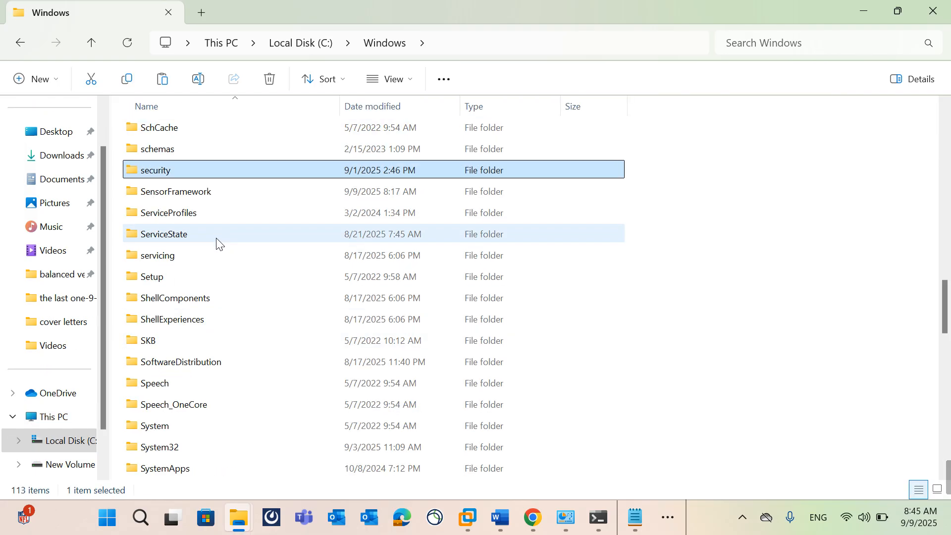
pyautogui.scroll(-1, 212, 294)
pyautogui.click(224, 390)
pyautogui.doubleClick(224, 390)
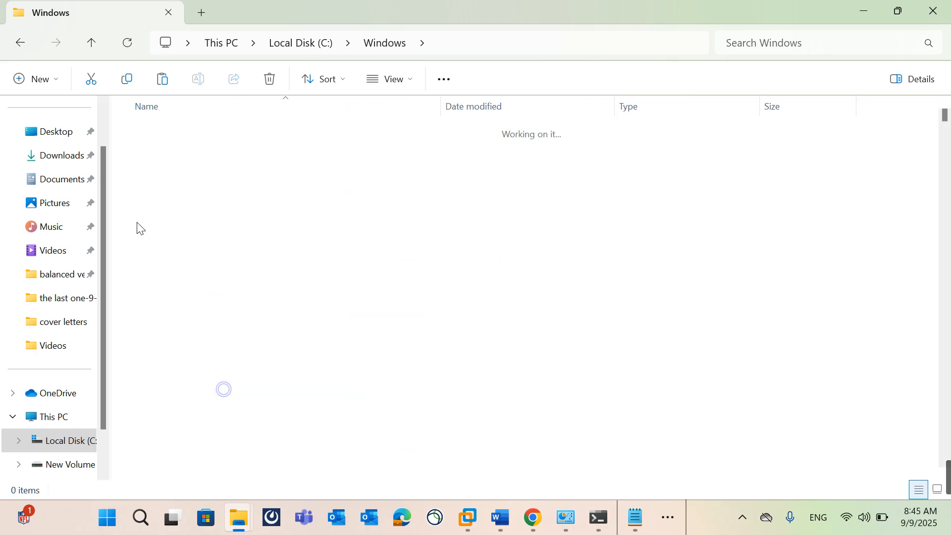
pyautogui.press('d')
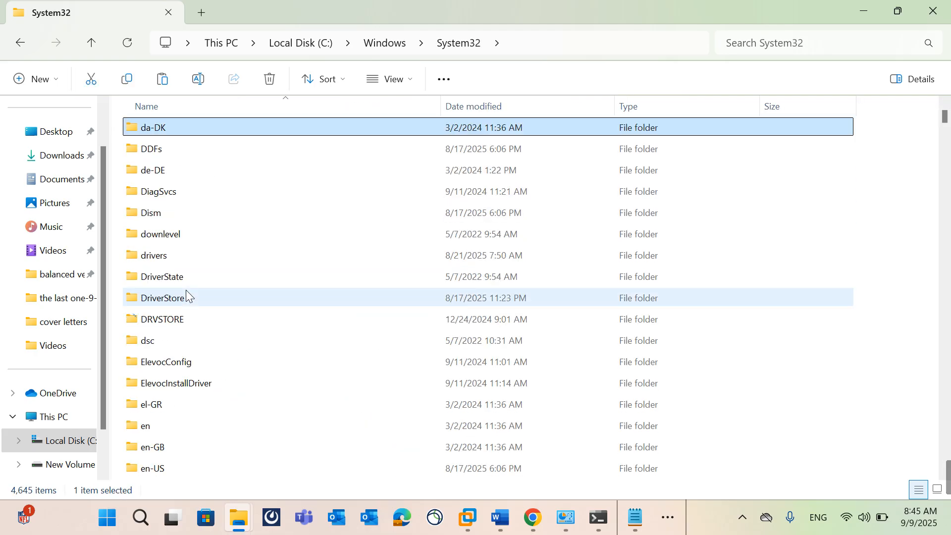
pyautogui.doubleClick(178, 256)
pyautogui.doubleClick(157, 175)
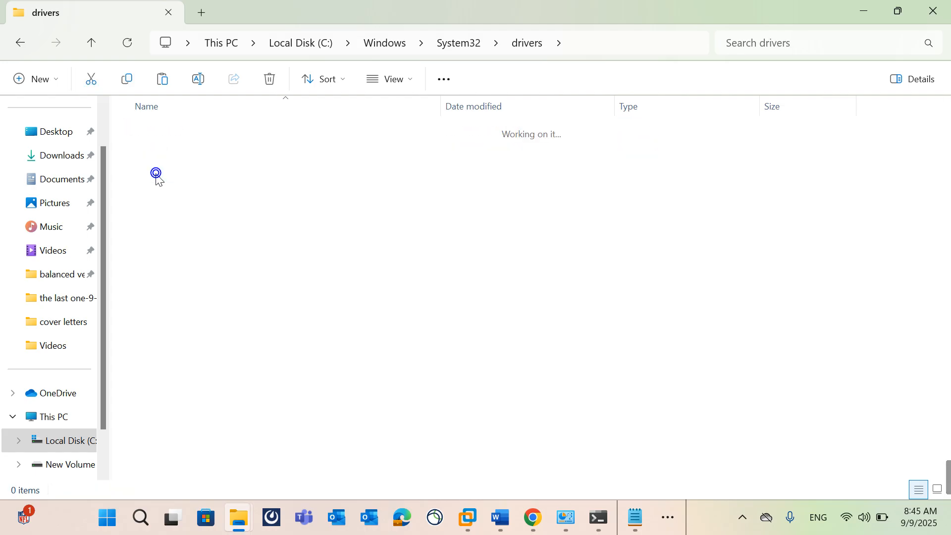
# Step: Paste the copied hosts file into etc, replacing the existing one and granting administrator permission
pyautogui.hotkey('ctrl', 'v')
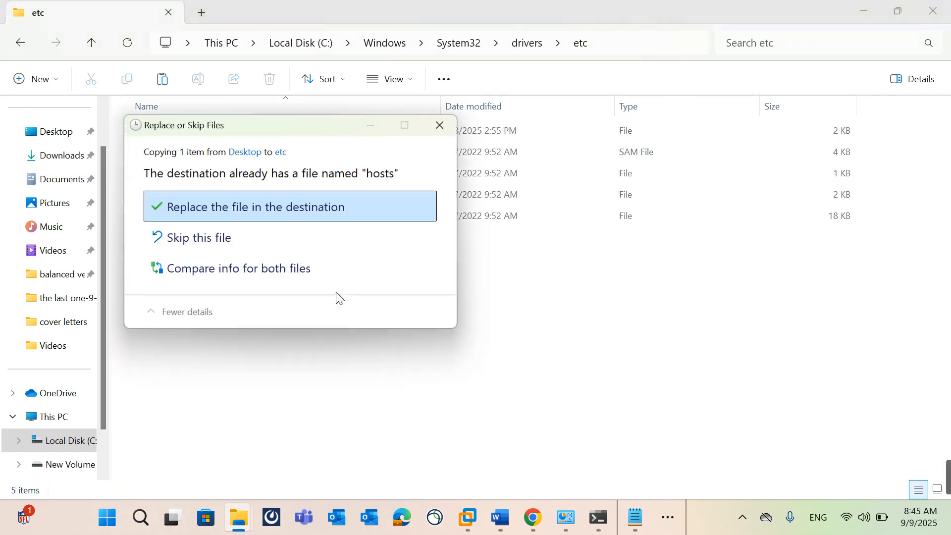
pyautogui.click(227, 198)
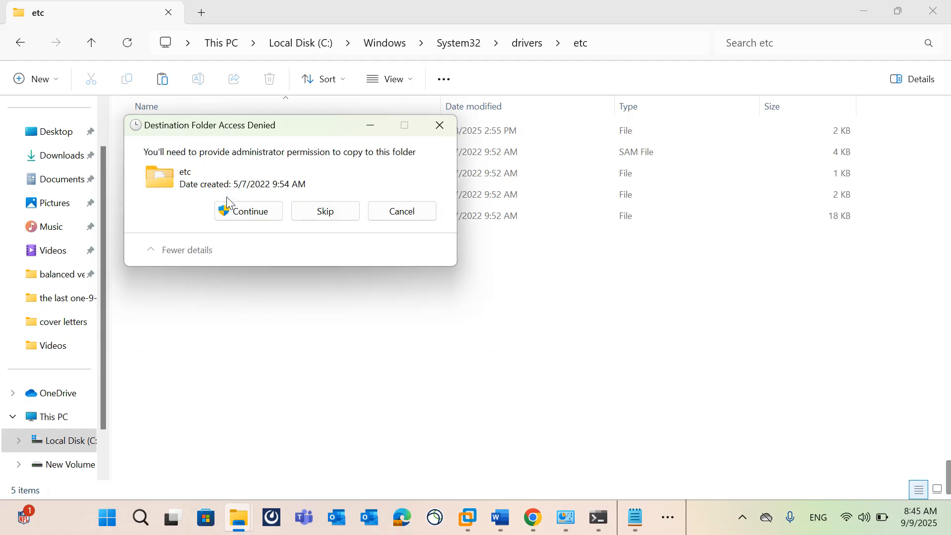
pyautogui.click(240, 218)
# Step: Switch to Command Prompt and ping myserver.ir again to check the address it resolves to
pyautogui.click(597, 515)
pyautogui.press('Up')
pyautogui.press('Up')
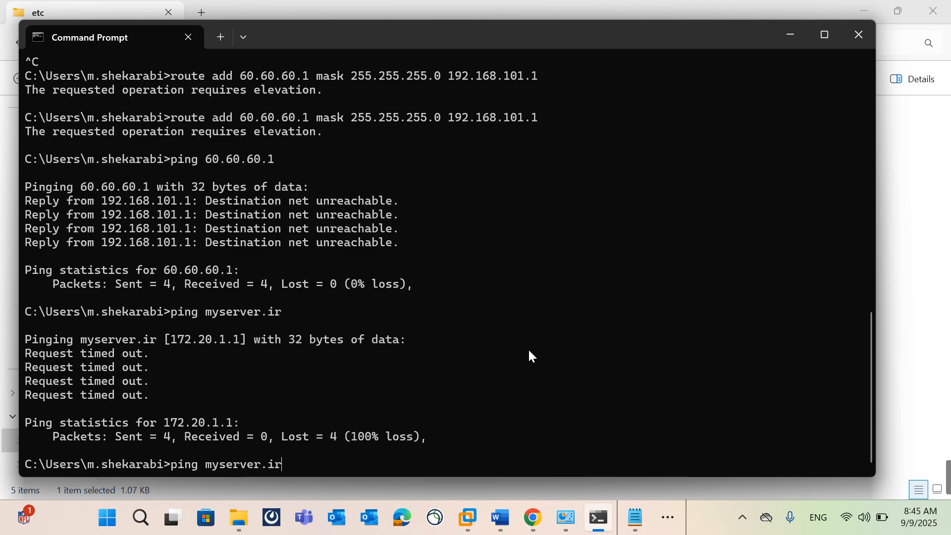
pyautogui.press('Down')
pyautogui.press('Return')
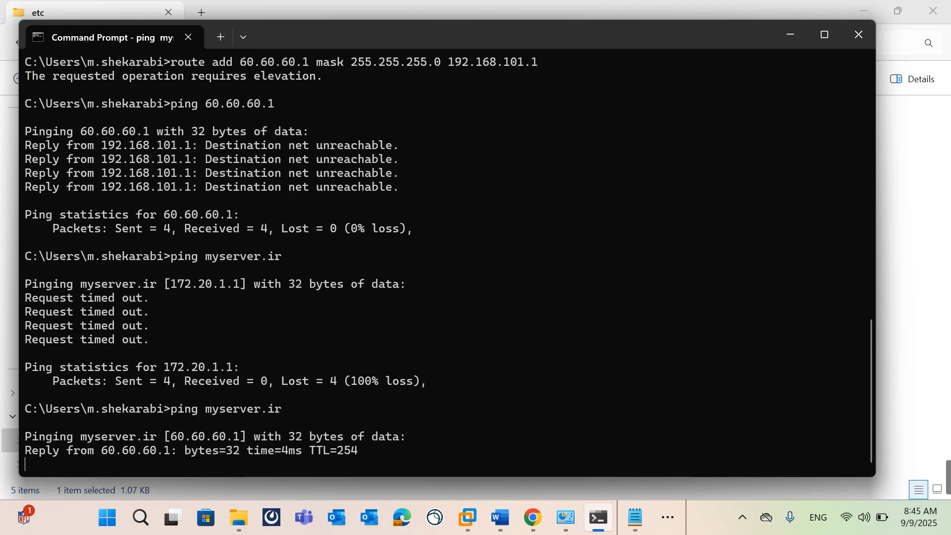
# Step: Switch to Chrome and reload 60.60.60.1 to test the secure connection before attaching the SSL profile
pyautogui.click(922, 124)
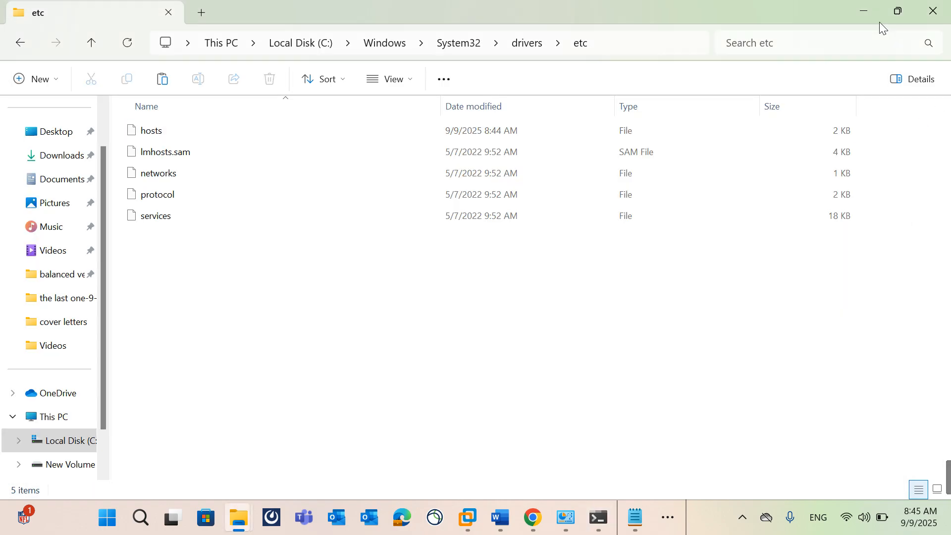
pyautogui.click(864, 16)
pyautogui.click(624, 11)
pyautogui.click(582, 41)
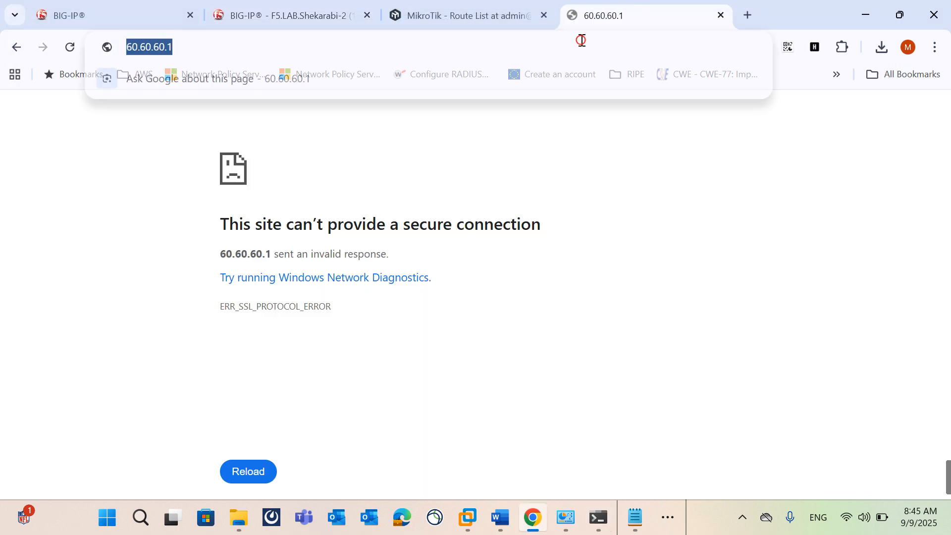
pyautogui.press('Return')
pyautogui.click(582, 40)
pyautogui.press('Left')
pyautogui.press('Escape')
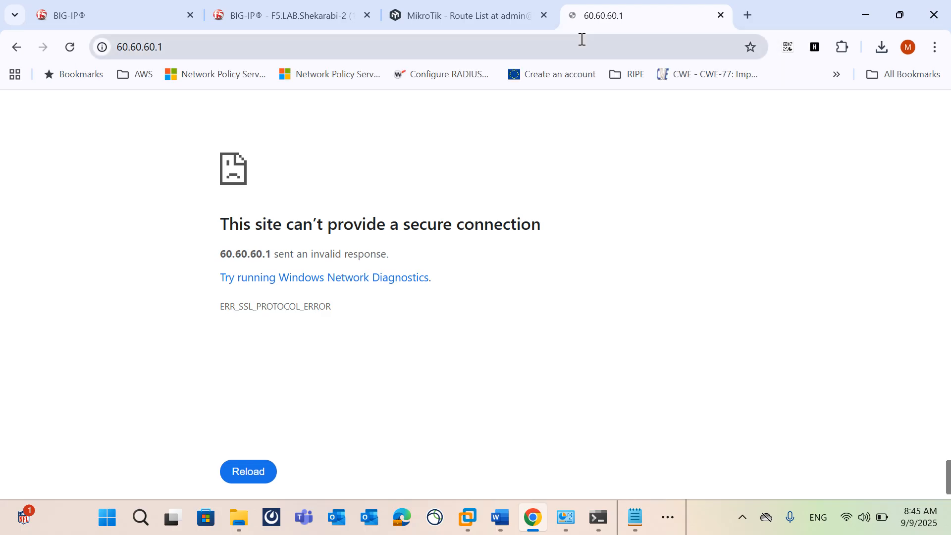
# Step: Add myserver.ir as the client SSL profile of the tet-443 virtual server in BIG-IP and update the configuration
pyautogui.click(285, 15)
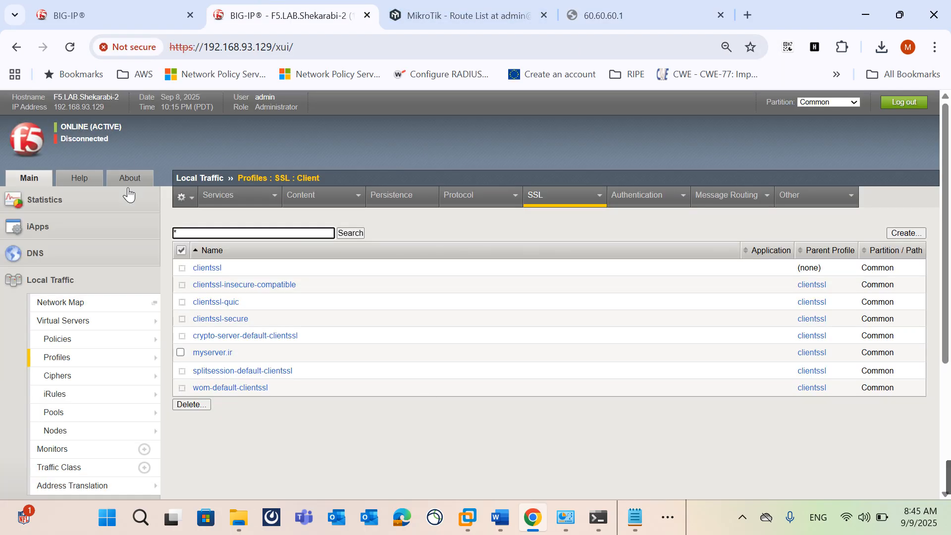
pyautogui.click(70, 313)
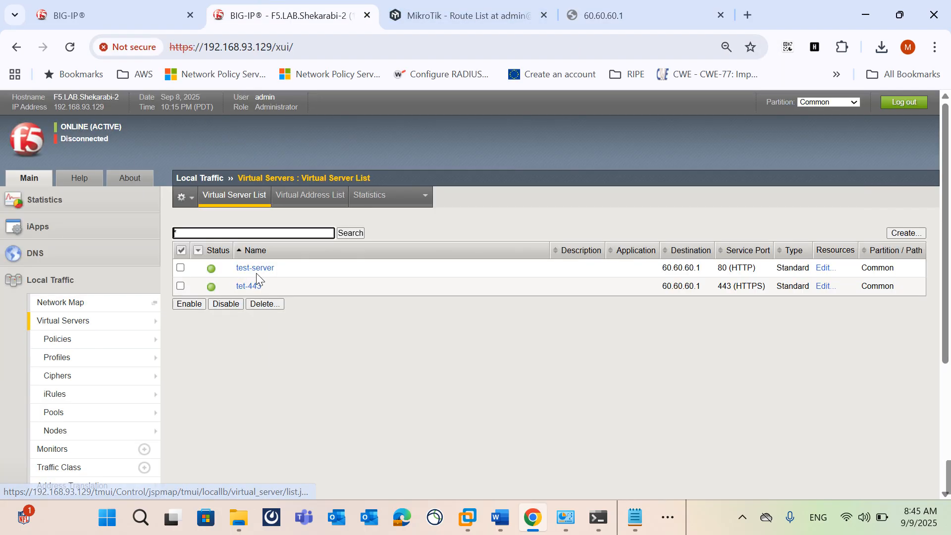
pyautogui.click(250, 287)
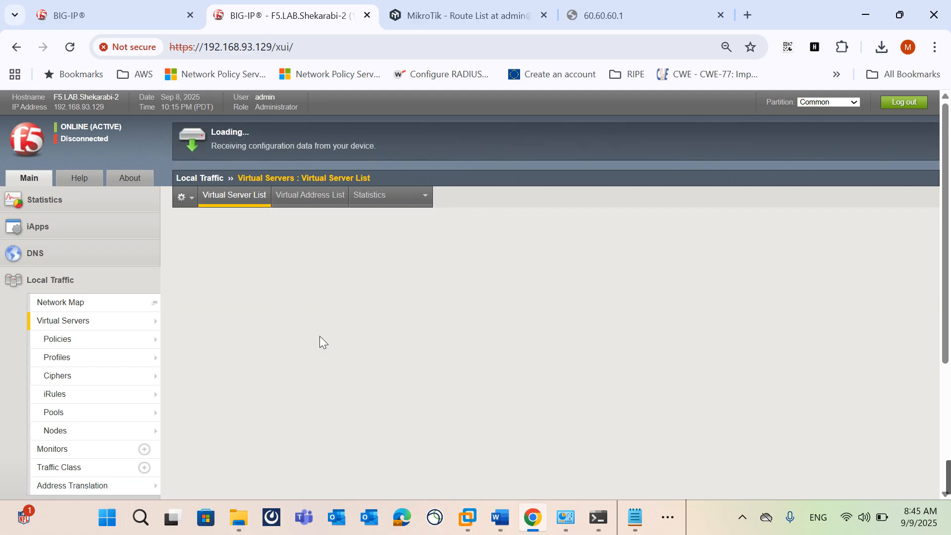
pyautogui.scroll(-5, 429, 383)
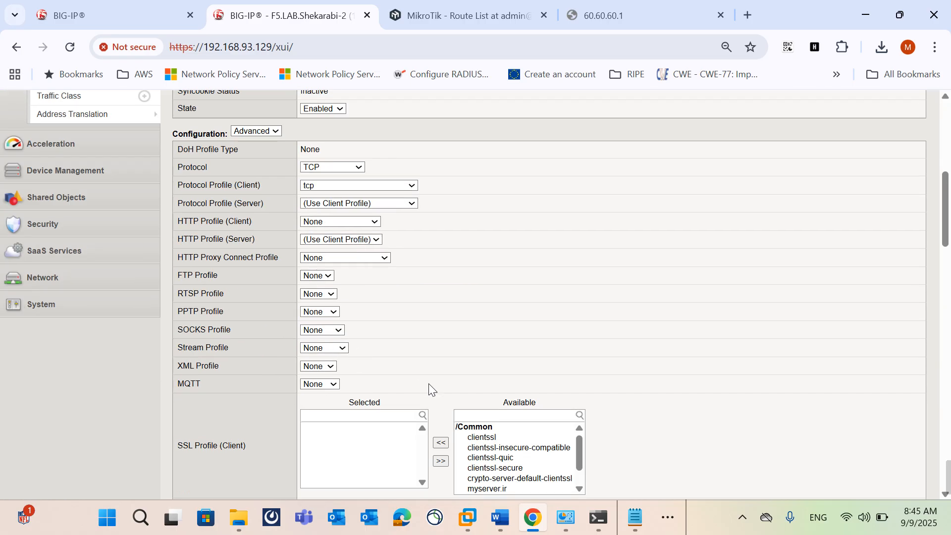
pyautogui.click(495, 456)
pyautogui.click(501, 489)
pyautogui.click(441, 442)
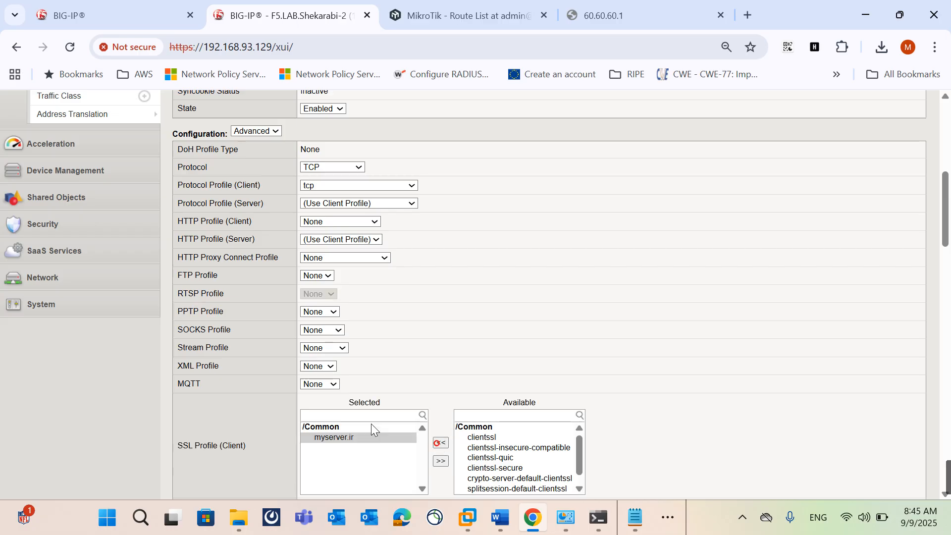
pyautogui.scroll(-15, 215, 377)
pyautogui.scroll(-3, 215, 379)
pyautogui.click(191, 481)
# Step: Reload 60.60.60.1 and then open myserver.ir in the browser to test the HTTPS virtual server
pyautogui.click(582, 5)
pyautogui.click(551, 46)
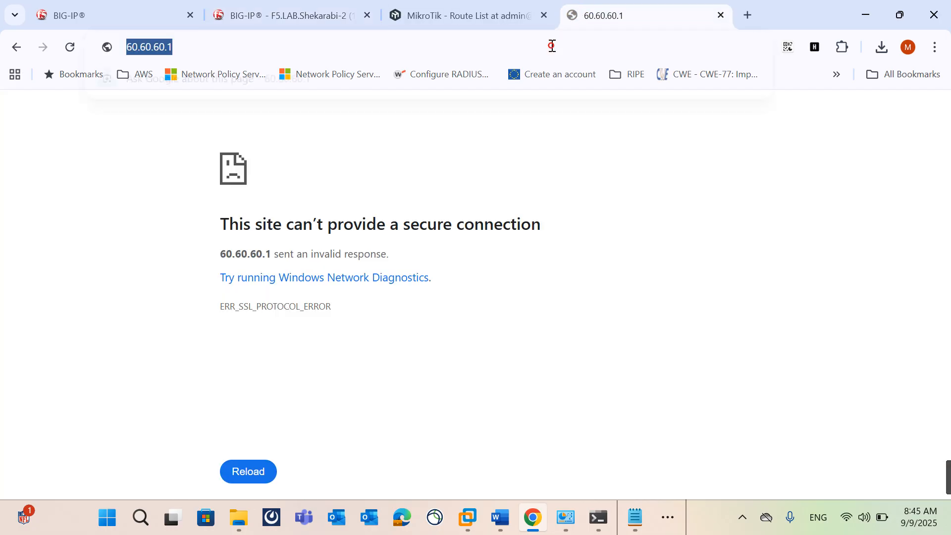
pyautogui.press('Return')
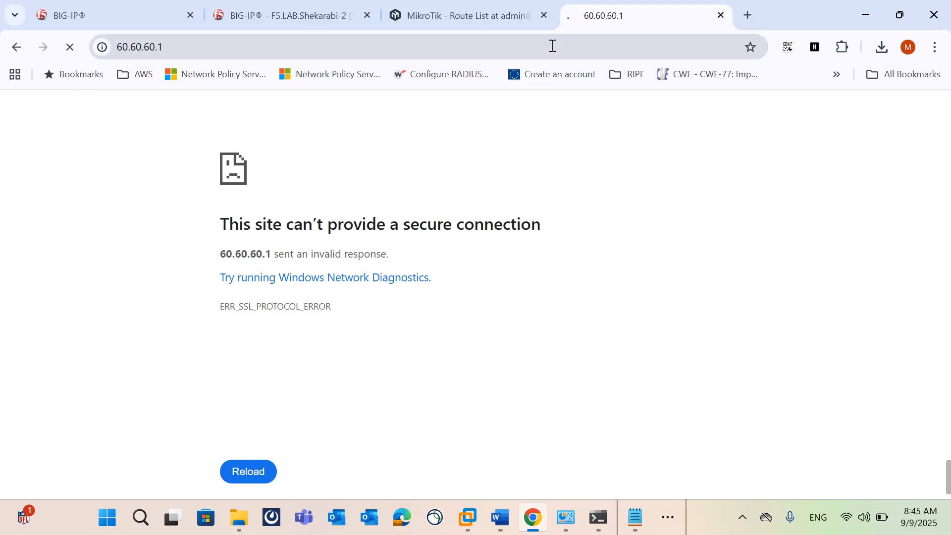
pyautogui.click(552, 46)
pyautogui.write('myser')
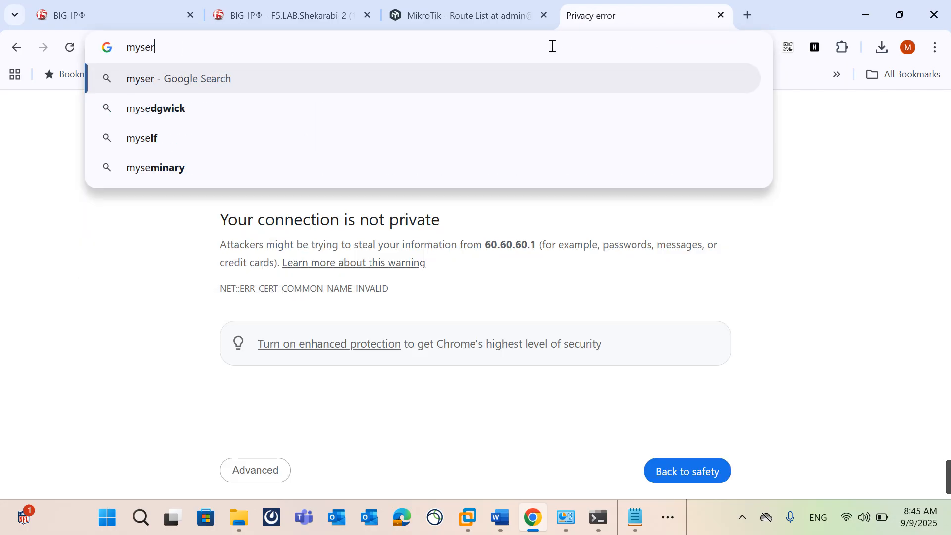
pyautogui.write('ver.ir')
pyautogui.press('Return')
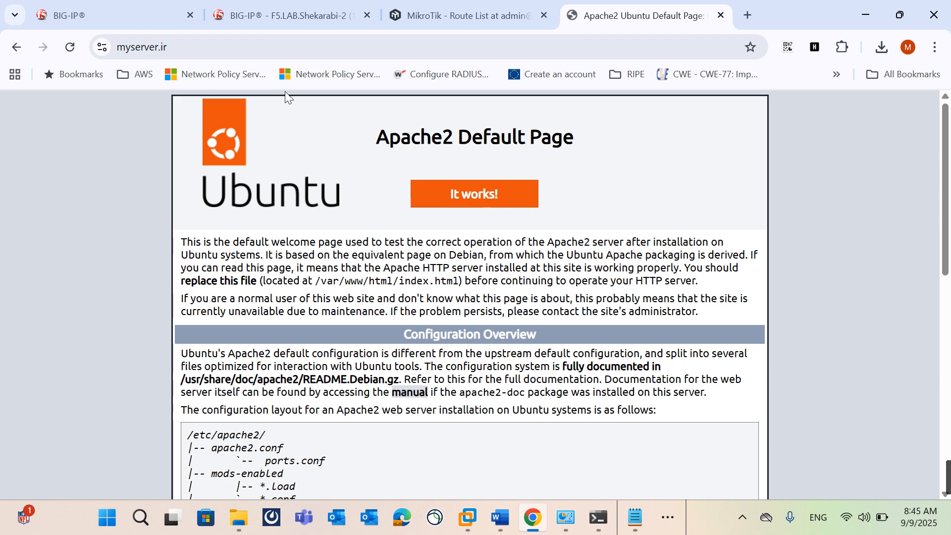
# Step: View the certificate details behind the secure connection to myserver.ir, then close the certificate viewer
pyautogui.click(104, 47)
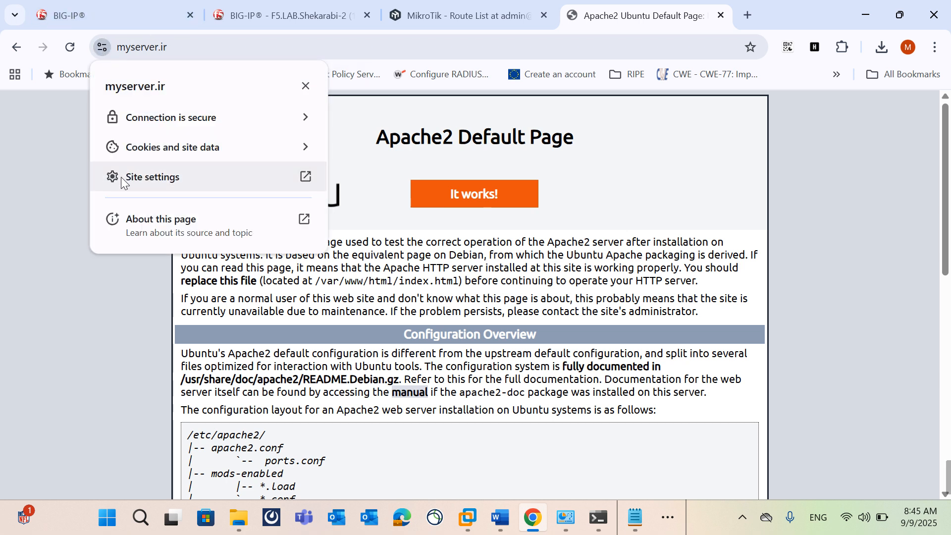
pyautogui.click(168, 118)
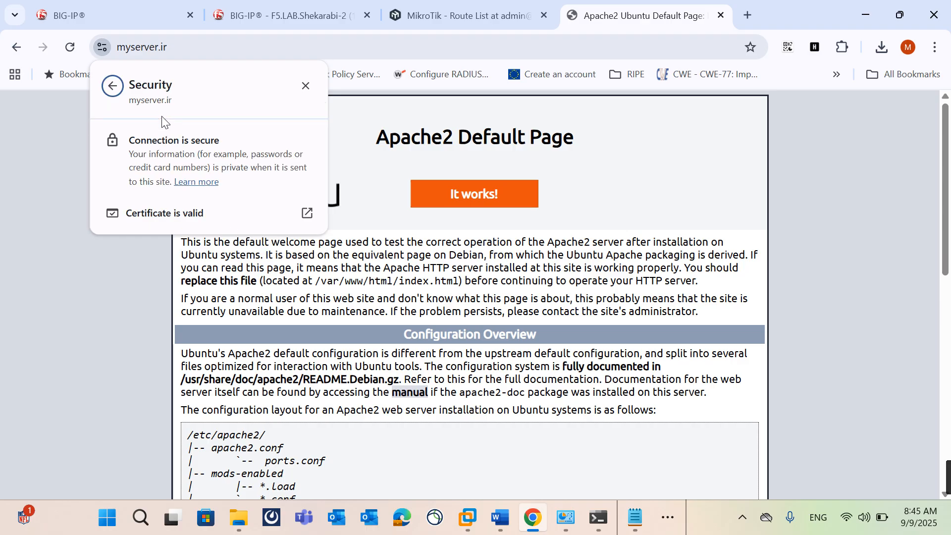
pyautogui.click(194, 223)
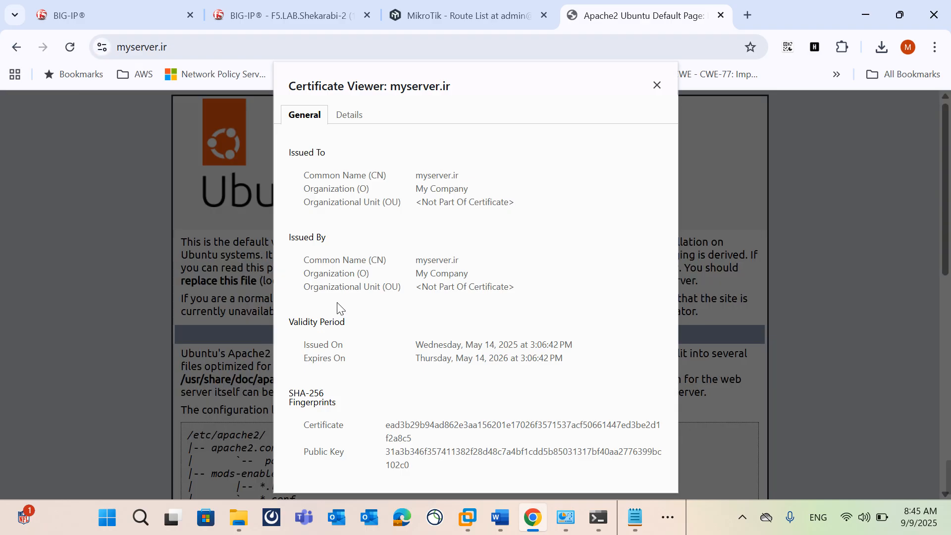
pyautogui.click(669, 517)
pyautogui.click(670, 472)
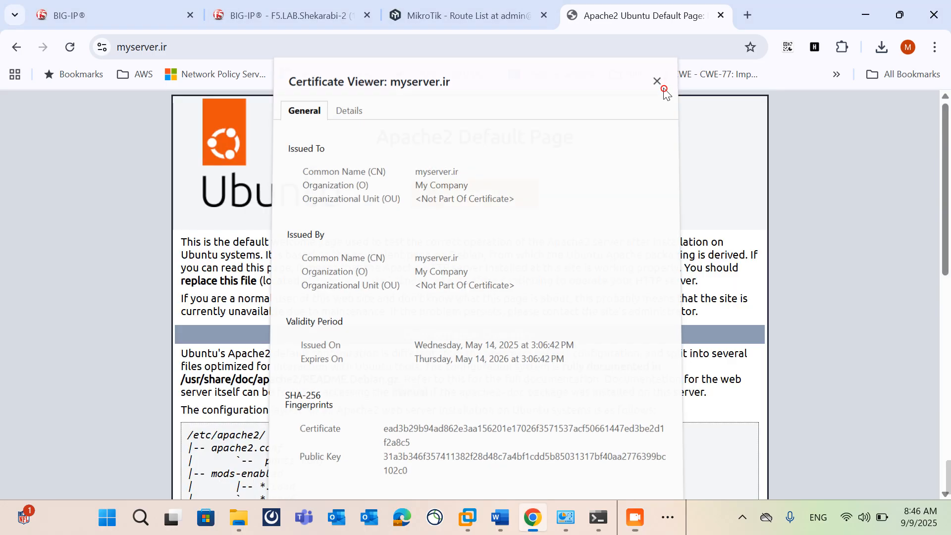
pyautogui.click(657, 86)
# Step: Return to the tet-443 virtual server settings and review its client and server SSL profile assignments
pyautogui.moveTo(647, 518)
pyautogui.click(633, 473)
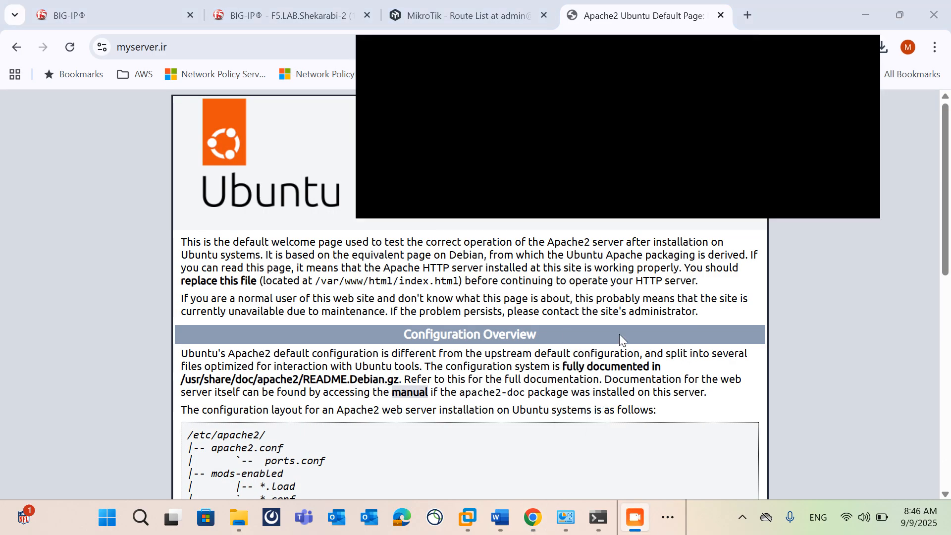
pyautogui.click(129, 11)
pyautogui.click(258, 5)
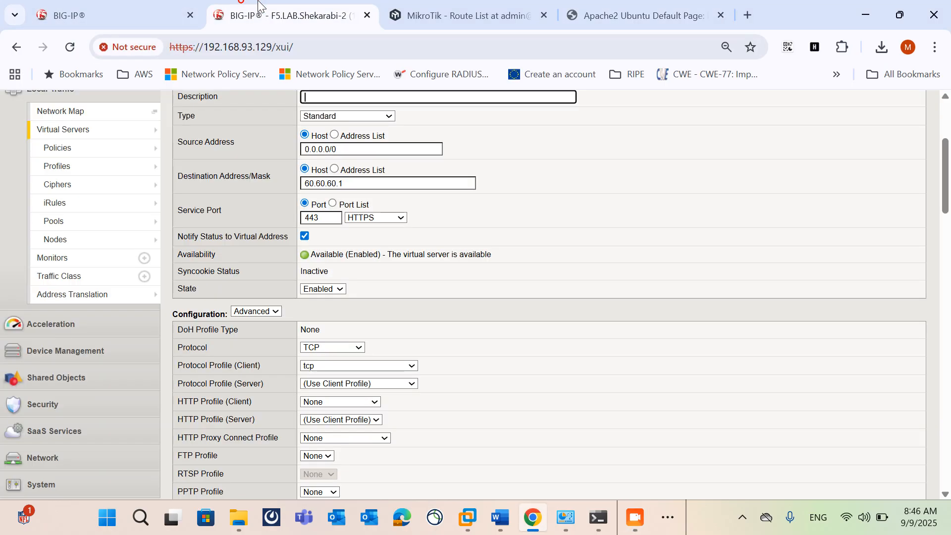
pyautogui.scroll(-5, 472, 460)
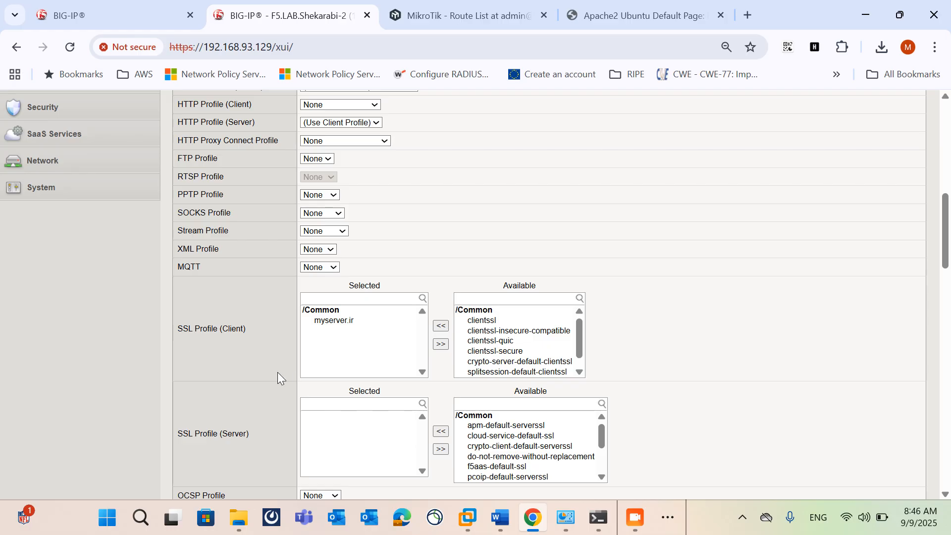
pyautogui.scroll(-3, 242, 402)
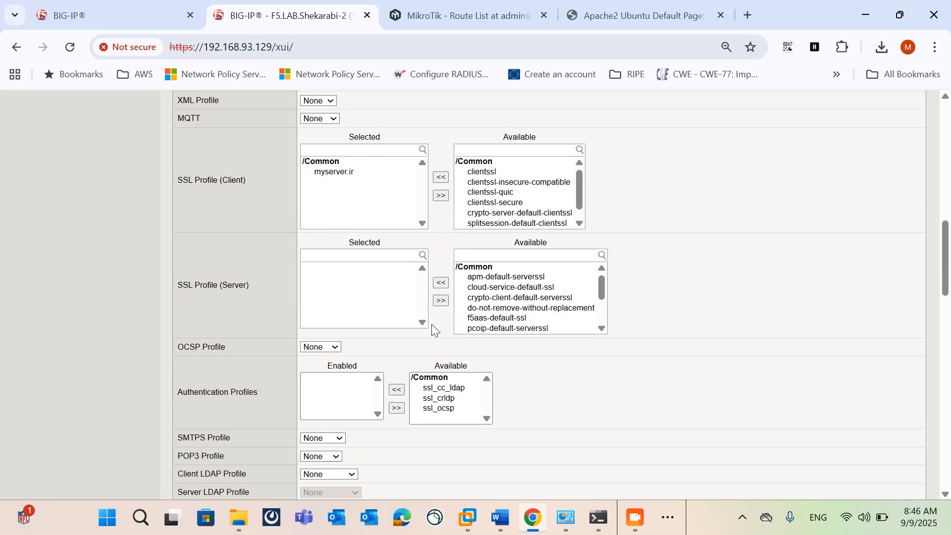
# Step: Select serverssl among the available server SSL profiles of the tet-443 virtual server
pyautogui.click(615, 23)
pyautogui.click(239, 29)
pyautogui.click(475, 312)
pyautogui.press('s')
pyautogui.press('s')
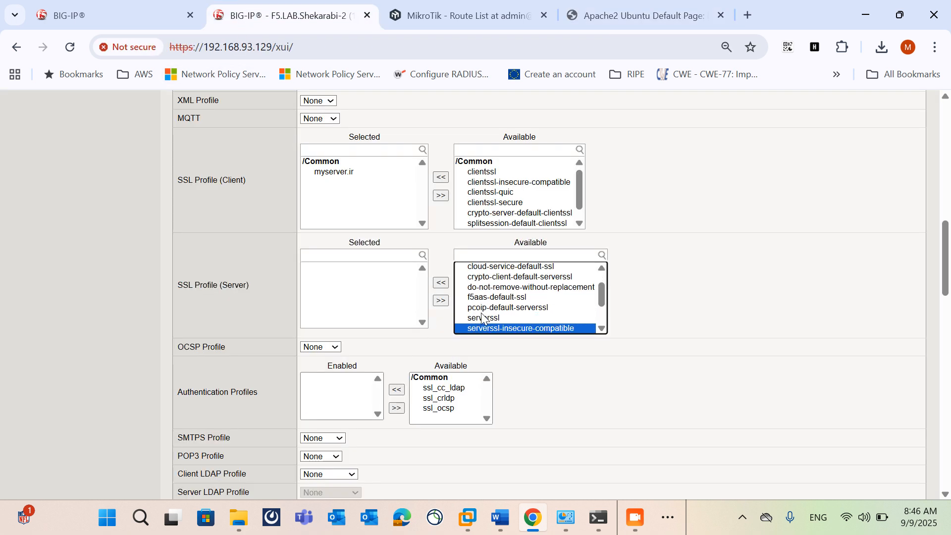
pyautogui.click(507, 320)
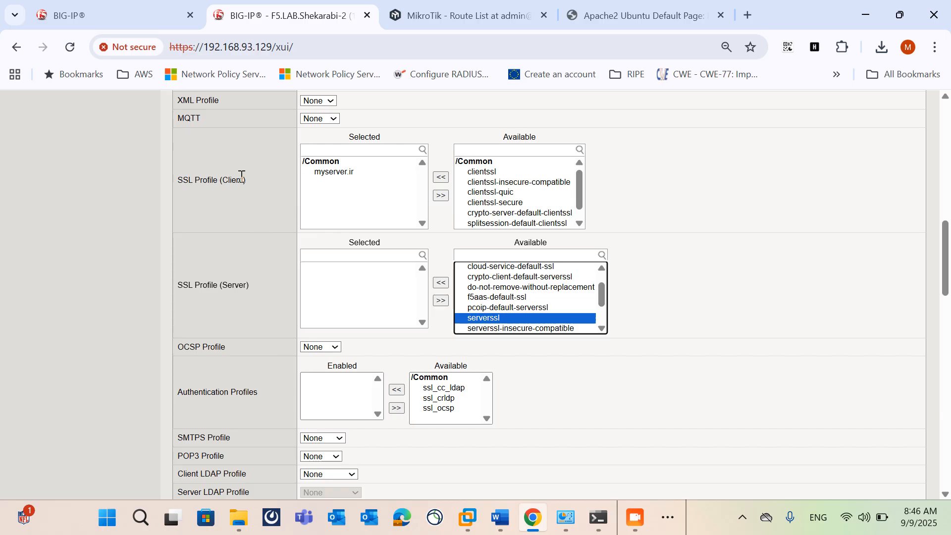
# Step: Review the remaining tet-443 configuration, content rewrite and acceleration settings, then return to the virtual server list
pyautogui.scroll(-10, 545, 406)
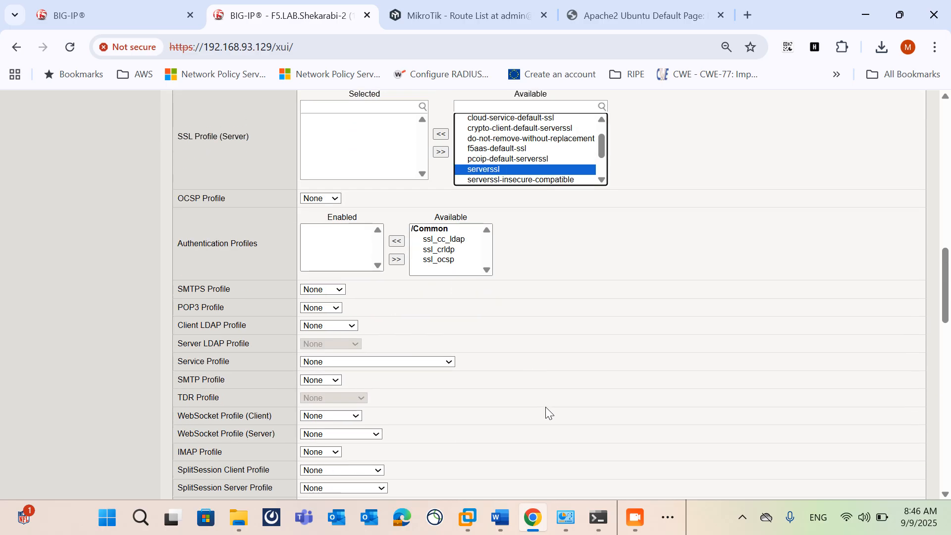
pyautogui.scroll(-8, 546, 406)
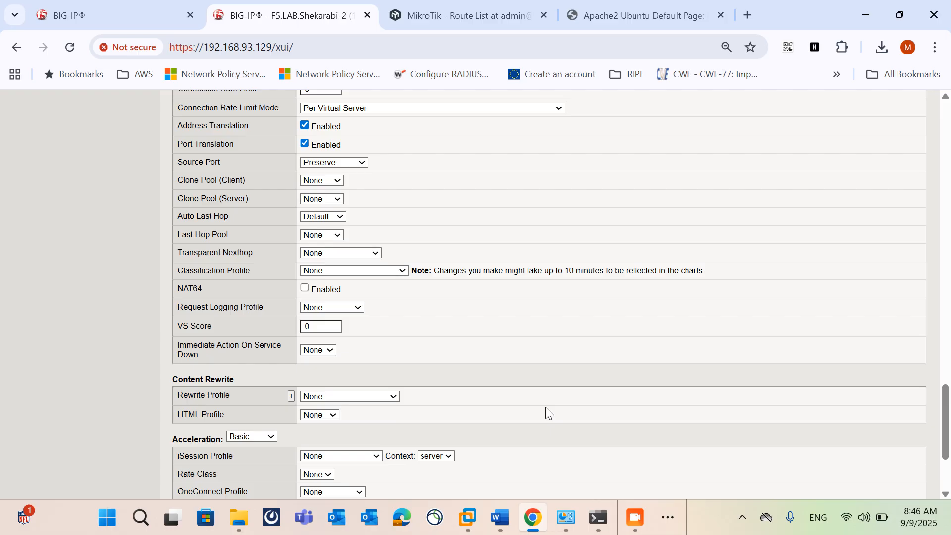
pyautogui.scroll(-3, 545, 406)
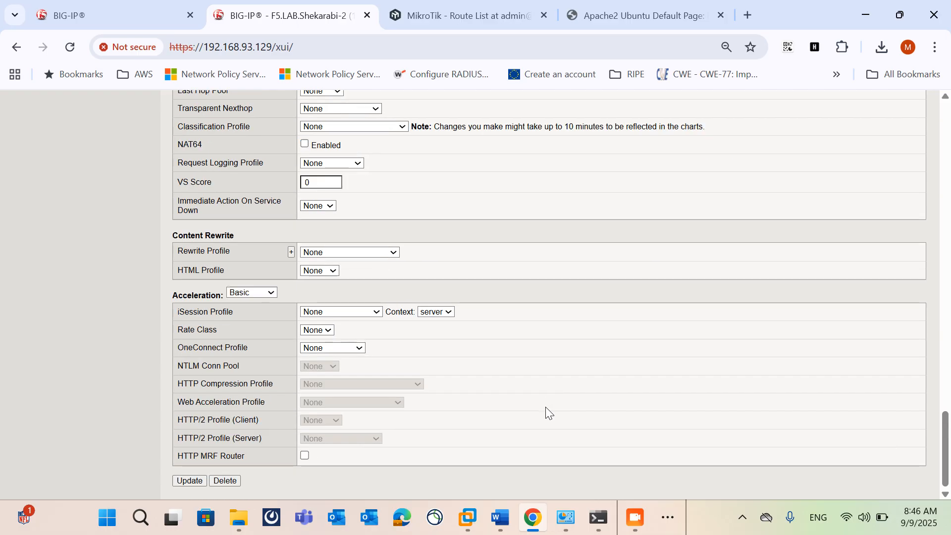
pyautogui.scroll(20, 546, 406)
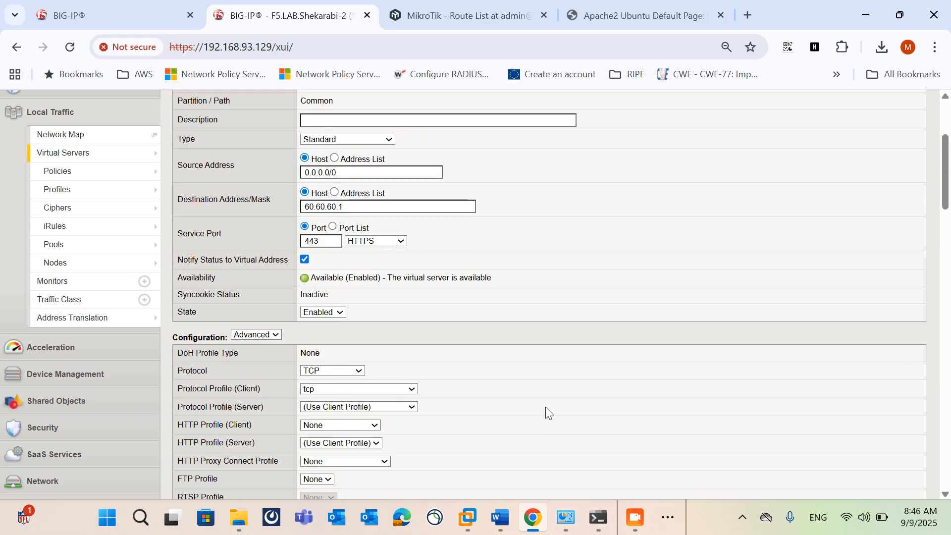
pyautogui.scroll(4, 545, 406)
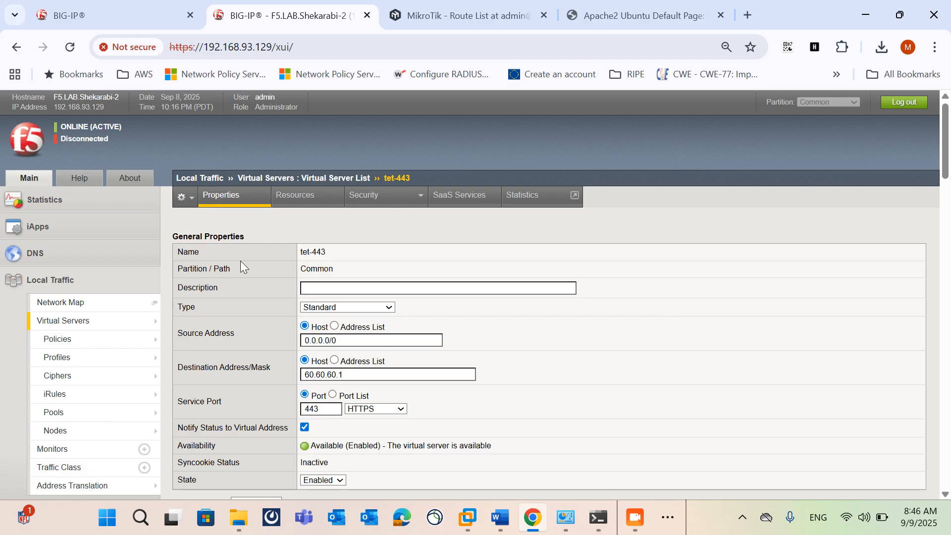
pyautogui.click(99, 329)
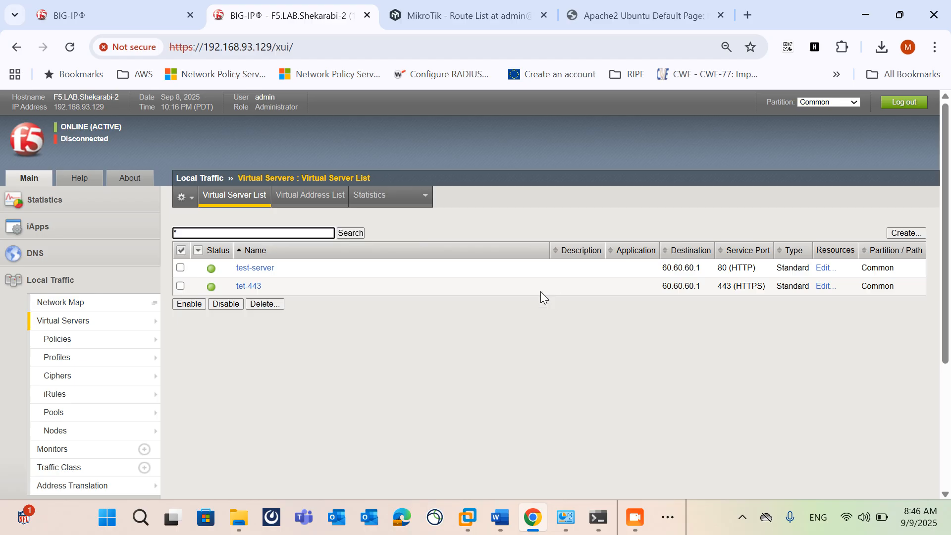
# Step: Reopen the tet-443 virtual server and inspect its load balancing resources, iRules and policies
pyautogui.click(257, 287)
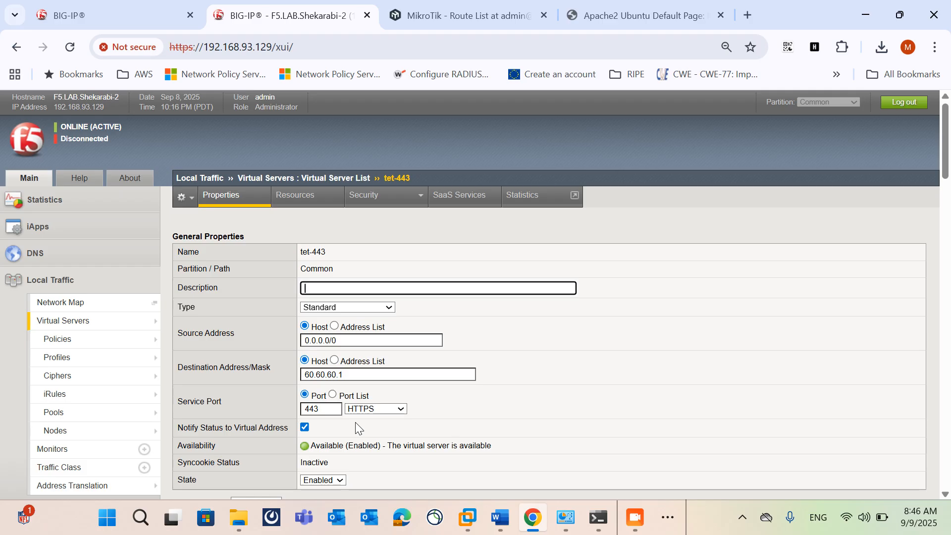
pyautogui.scroll(-5, 355, 422)
pyautogui.scroll(5, 249, 207)
pyautogui.click(276, 201)
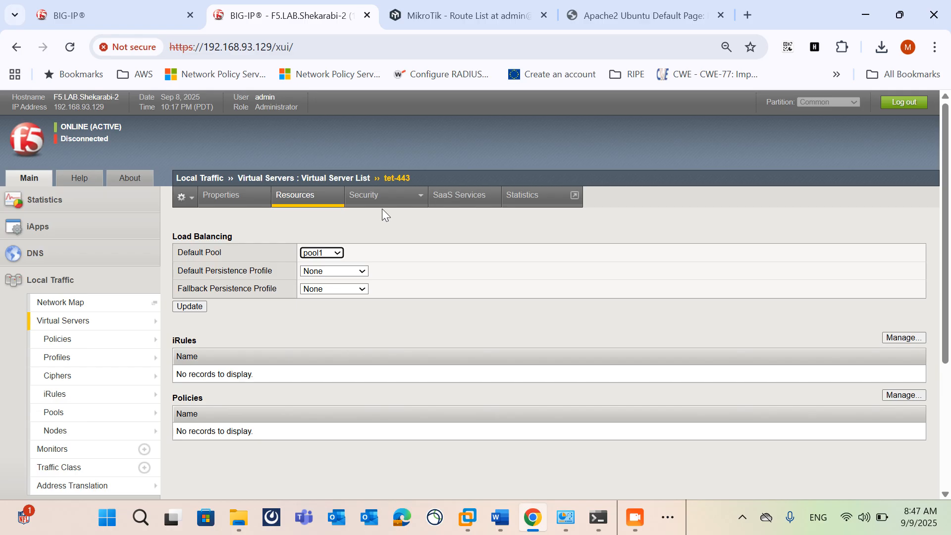
# Step: Inspect the security policy settings of tet-443, including its service policy options
pyautogui.moveTo(379, 200)
pyautogui.click(363, 217)
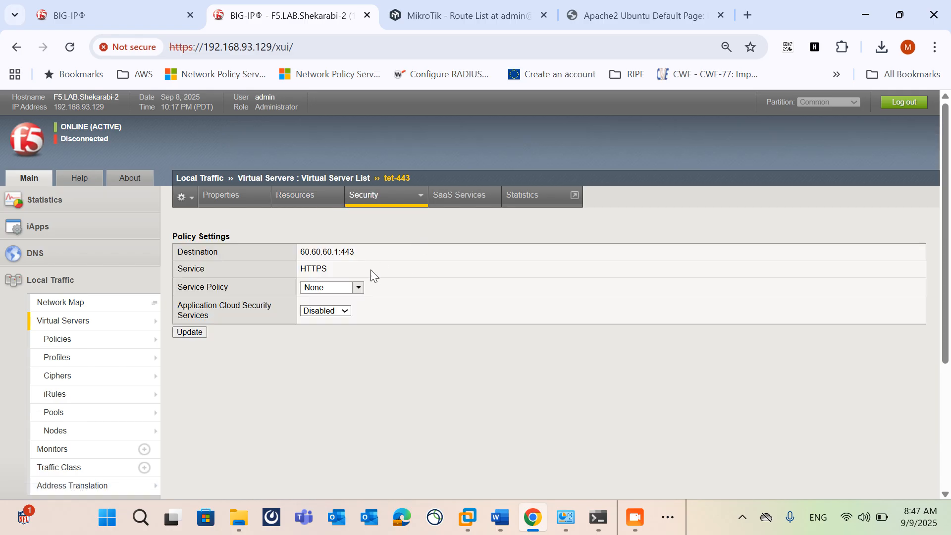
pyautogui.click(345, 292)
pyautogui.click(245, 287)
# Step: Return to the tet-443 properties and review its advanced configuration through the acceleration settings
pyautogui.click(220, 200)
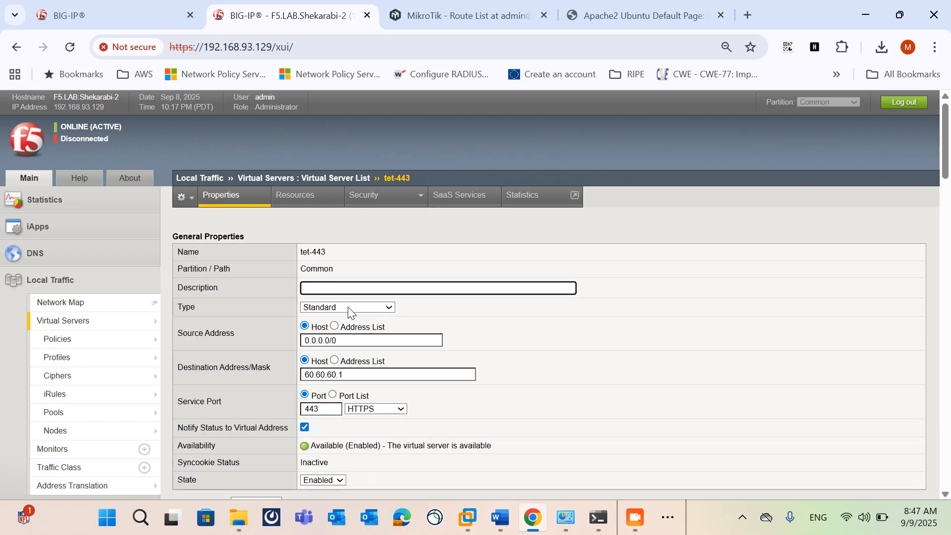
pyautogui.scroll(-5, 351, 327)
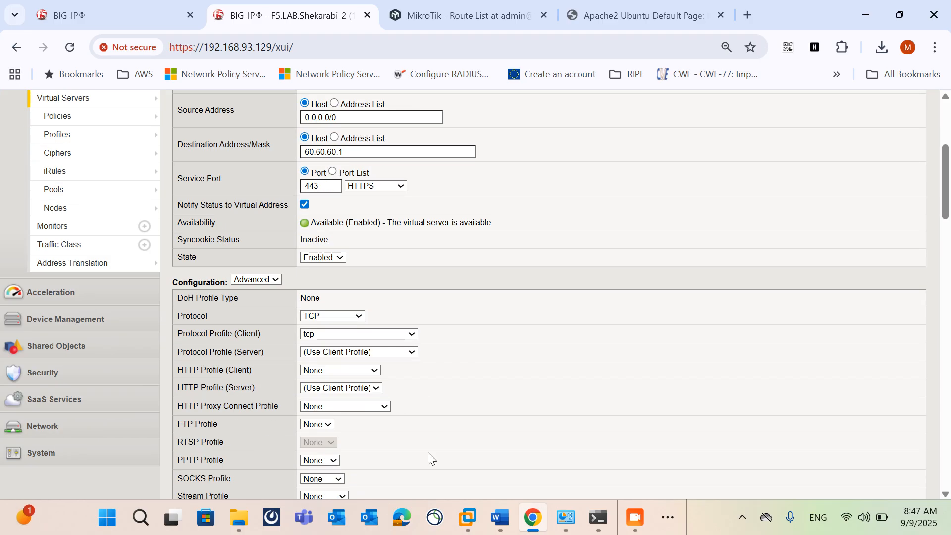
pyautogui.scroll(-8, 577, 432)
pyautogui.scroll(-20, 577, 432)
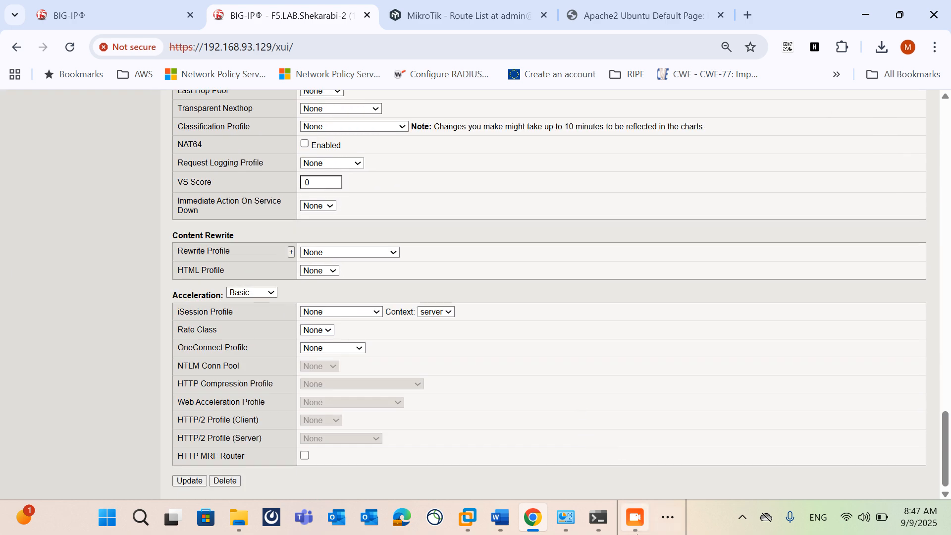